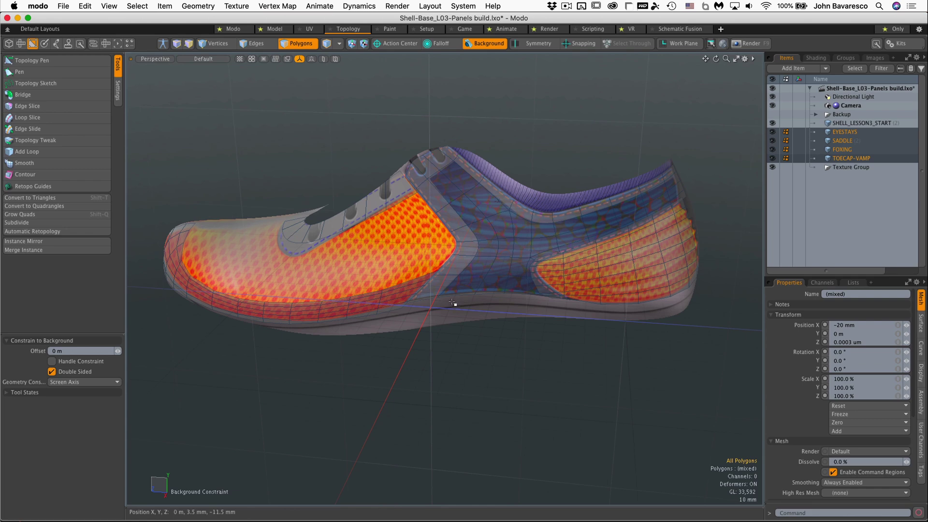
Step: Switch to the Modo layout and hide the clip list to enlarge the 3D view of the shoe
alt+drag(574, 263, 623, 287)
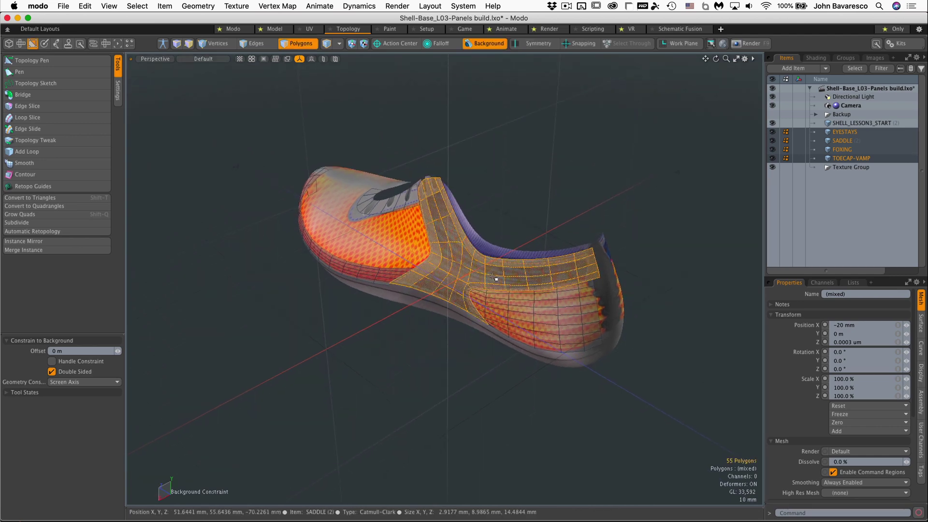
alt+drag(496, 279, 474, 258)
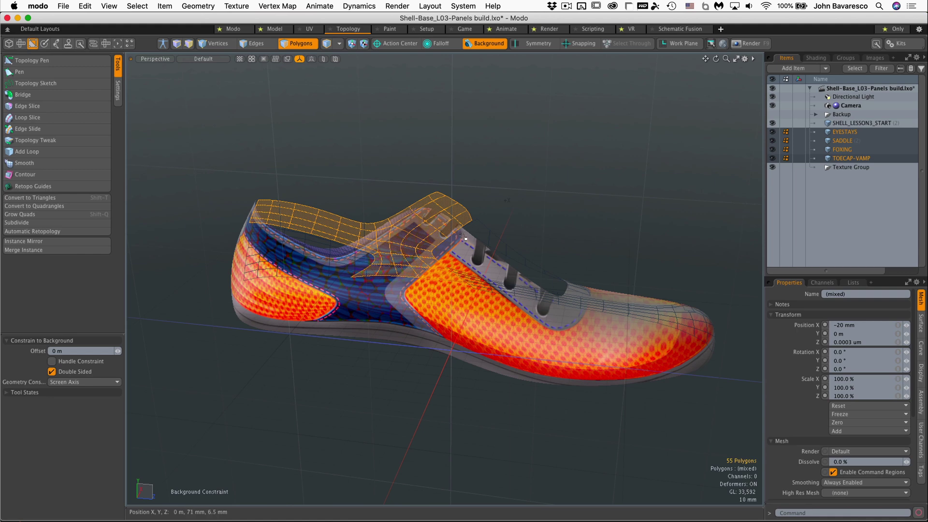
alt+drag(464, 253, 576, 334)
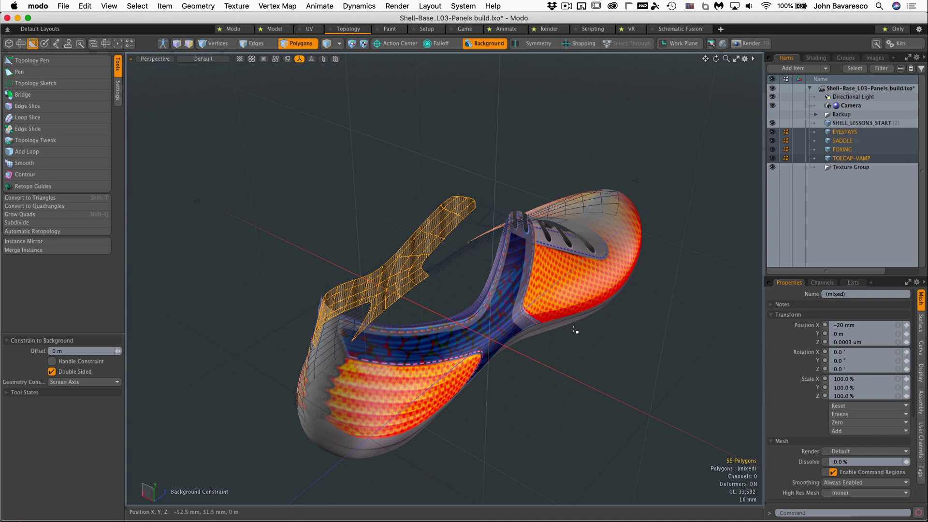
mouse_move(512, 306)
alt+mouse_down()
mouse_move(476, 241)
mouse_move(517, 303)
mouse_move(570, 295)
mouse_move(531, 261)
mouse_move(448, 222)
mouse_move(449, 203)
mouse_move(428, 218)
mouse_move(563, 243)
mouse_move(516, 236)
mouse_move(482, 306)
mouse_move(517, 293)
alt+mouse_up()
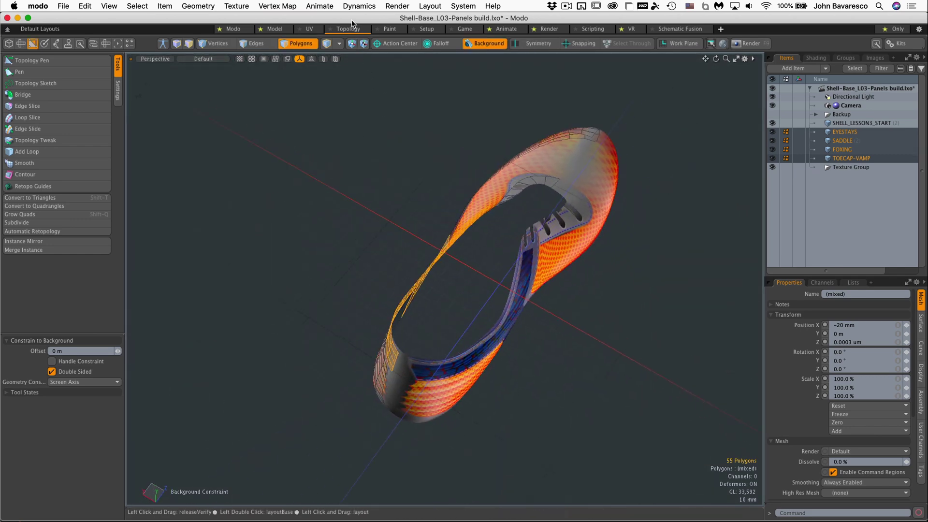
click(245, 31)
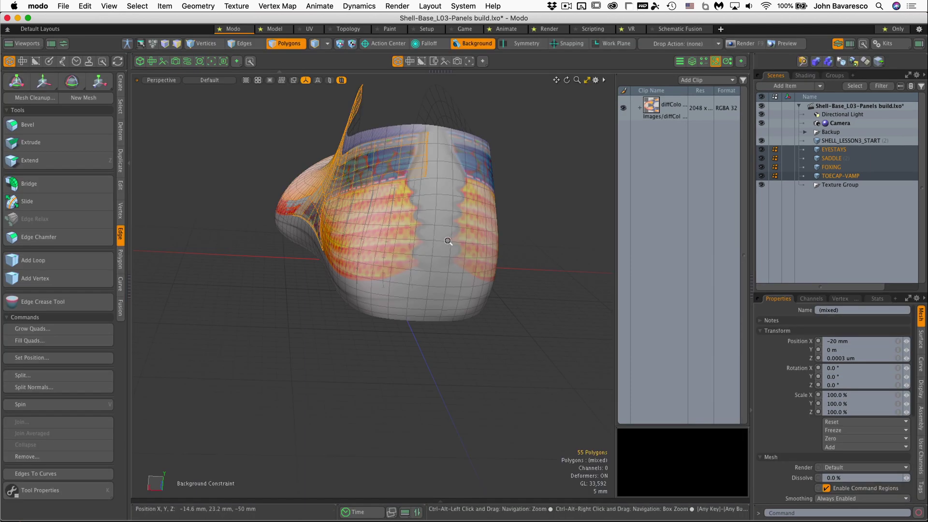
alt+drag(438, 245, 512, 252)
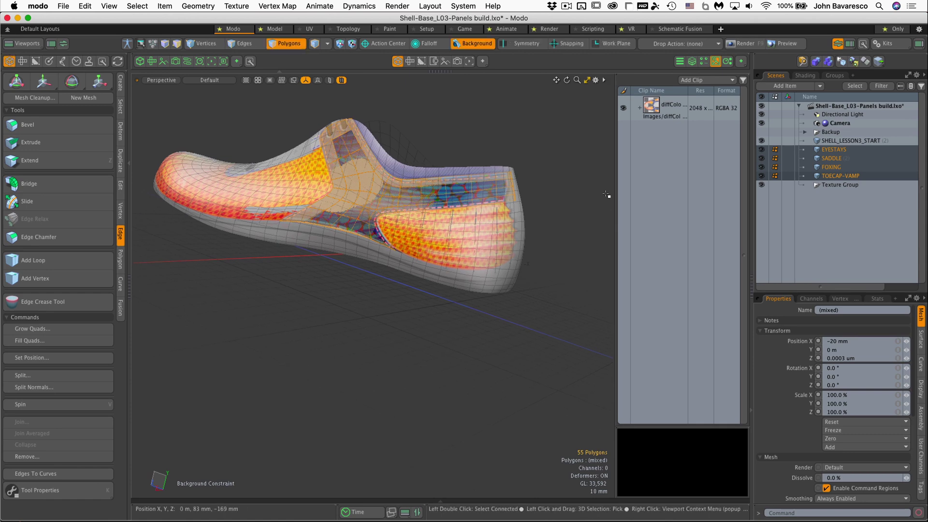
click(716, 61)
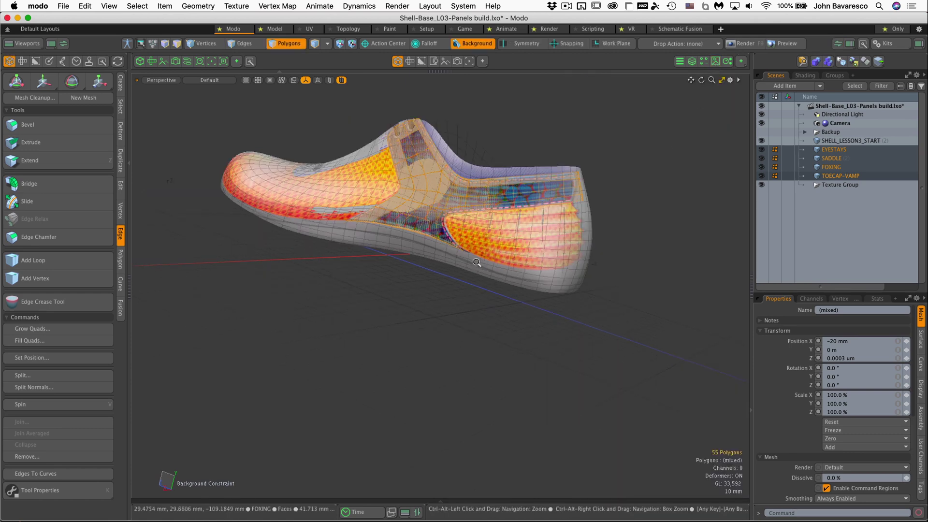
Step: Hide the EYESTAYS, FOXING and TOECAP-VAMP meshes and make SADDLE the active mesh
scroll(414, 263, up, 5)
alt+drag(415, 262, 501, 260)
scroll(501, 260, down, 5)
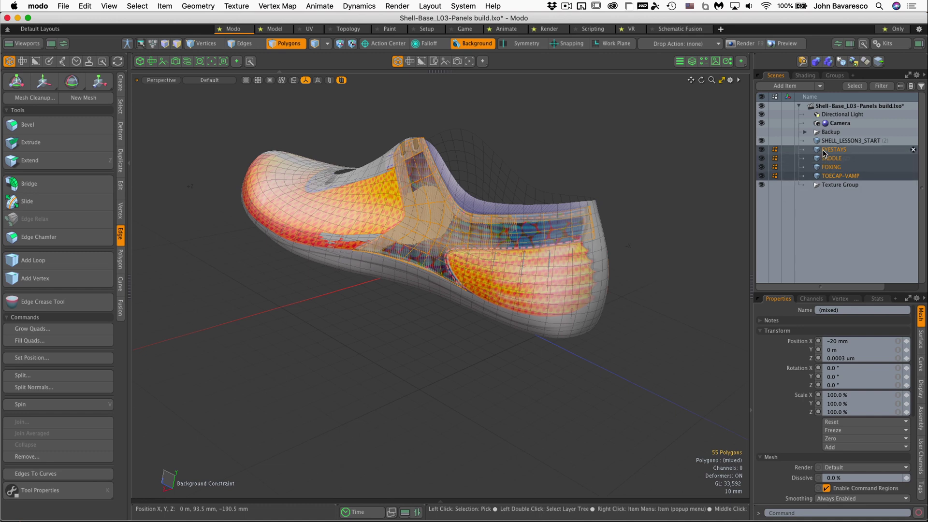
click(835, 176)
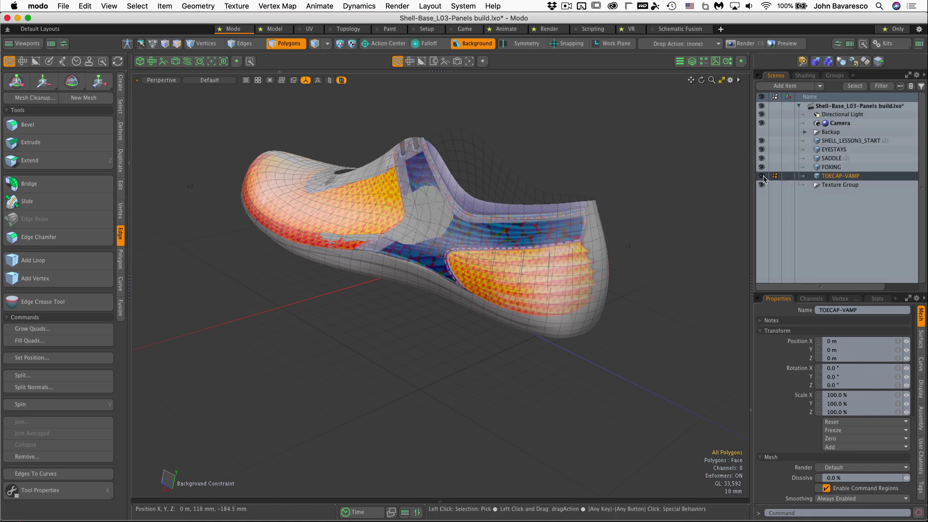
click(762, 149)
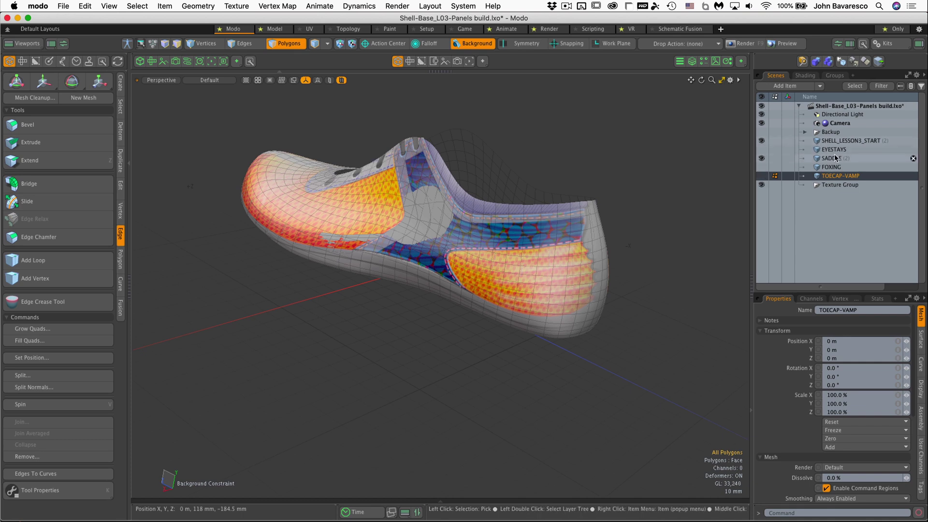
click(835, 160)
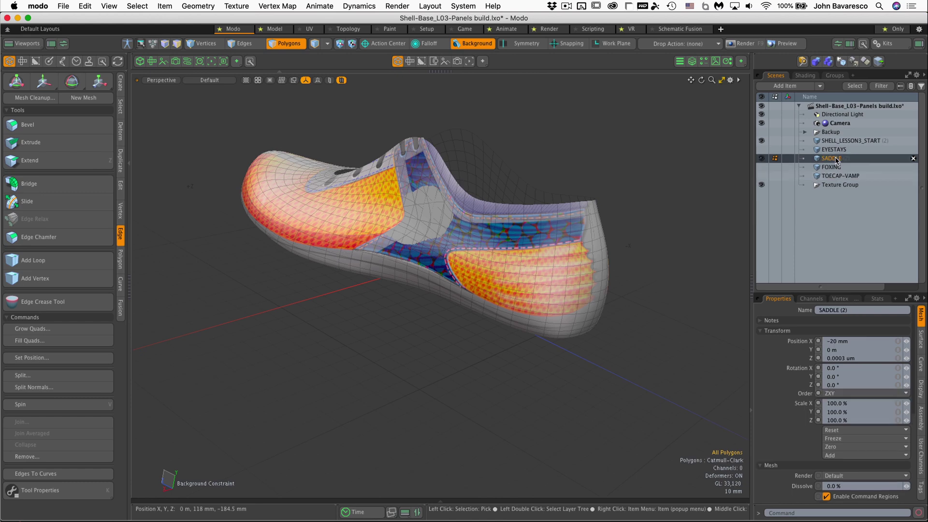
Step: Select all connected polygons of the saddle panel on the shoe's side
scroll(531, 251, up, 5)
scroll(549, 234, down, 5)
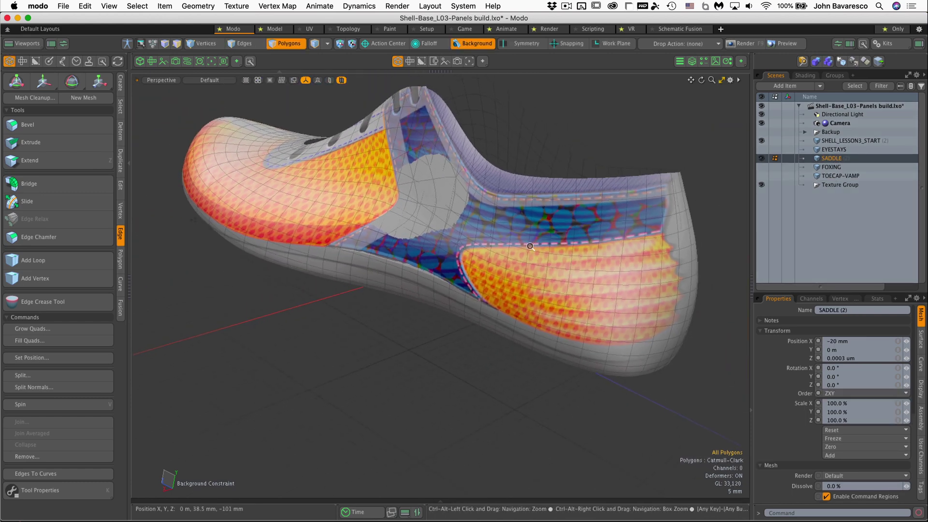
alt+drag(549, 235, 613, 184)
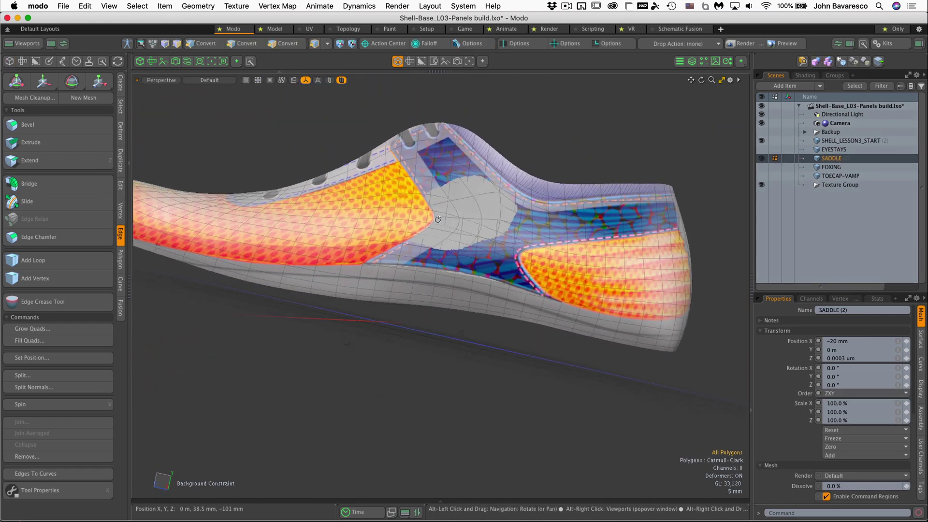
double_click(420, 166)
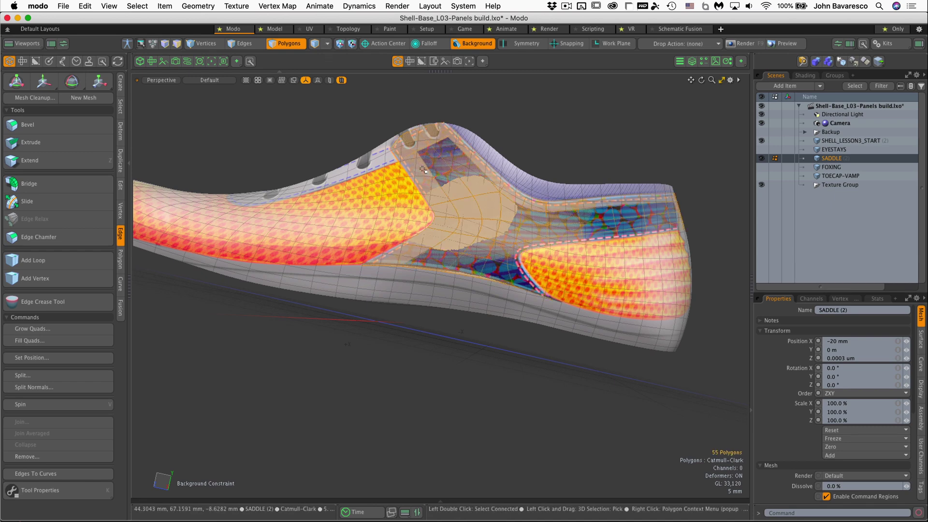
mouse_move(415, 338)
alt+mouse_down()
mouse_move(432, 370)
mouse_move(502, 357)
mouse_move(507, 273)
mouse_move(534, 238)
mouse_move(587, 328)
mouse_move(493, 325)
mouse_move(448, 346)
mouse_move(387, 328)
mouse_move(406, 340)
alt+mouse_up()
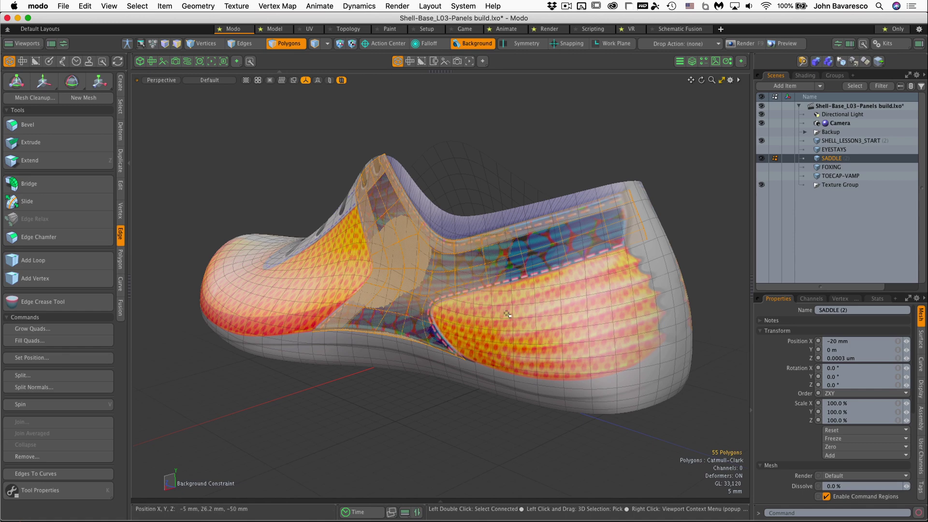
Step: Display inactive meshes independently of the active one, with Default shading and no wireframe overlay
key(o)
click(582, 411)
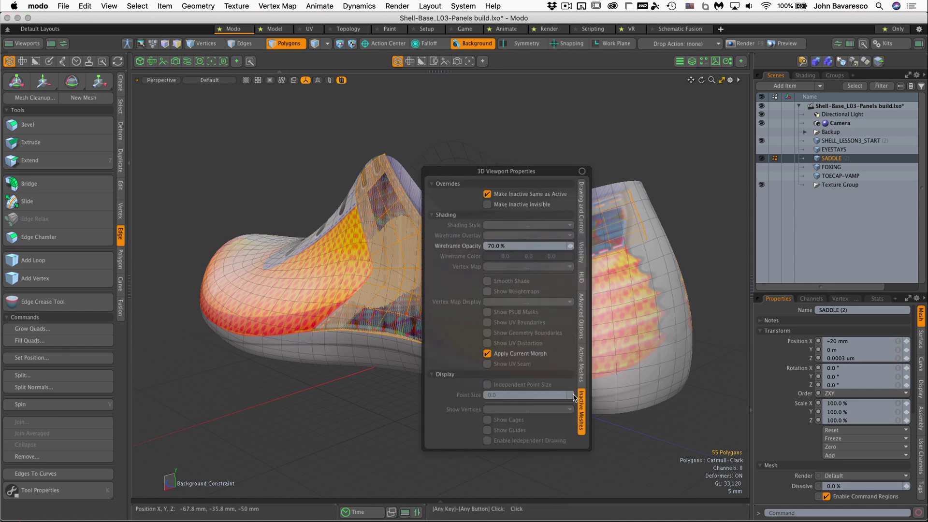
click(488, 194)
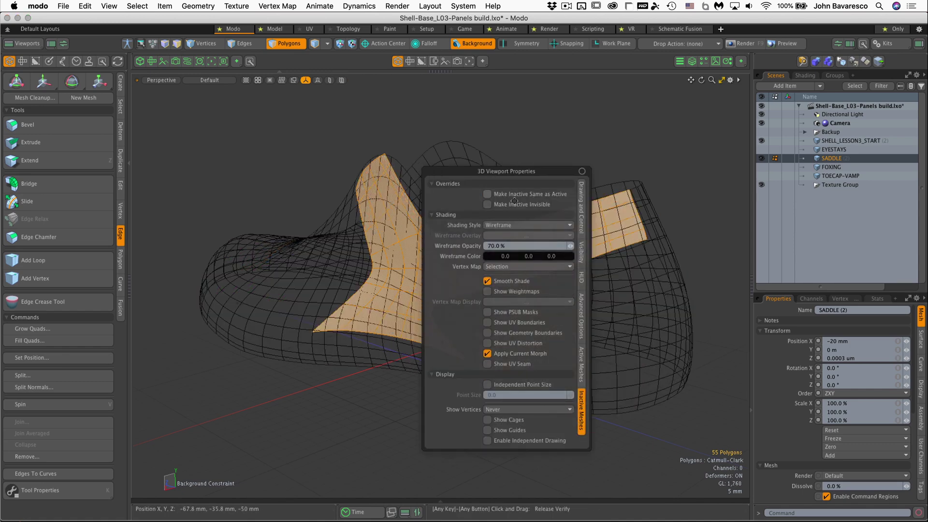
click(520, 227)
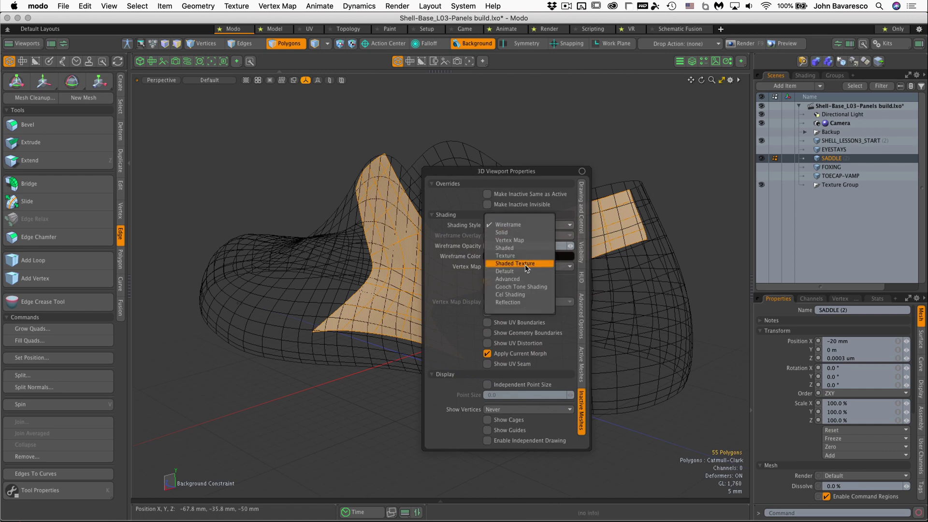
click(526, 271)
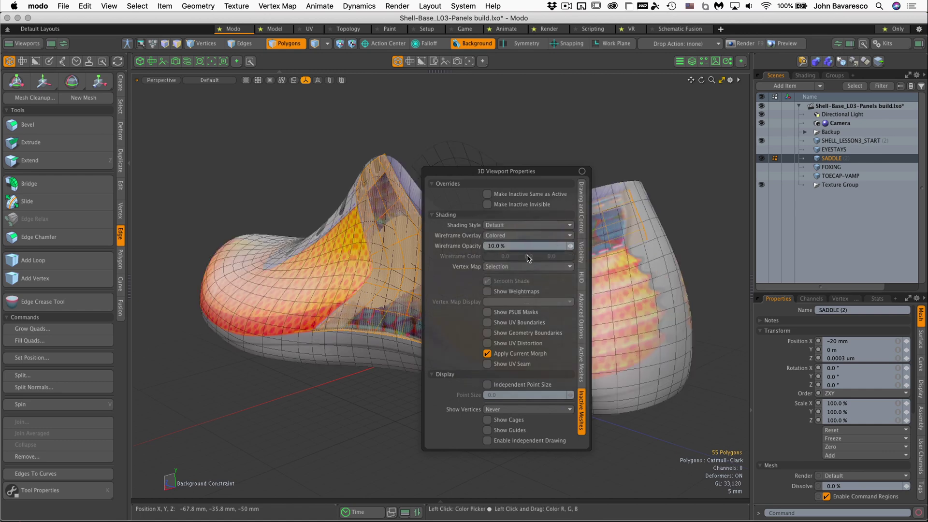
click(526, 235)
click(522, 215)
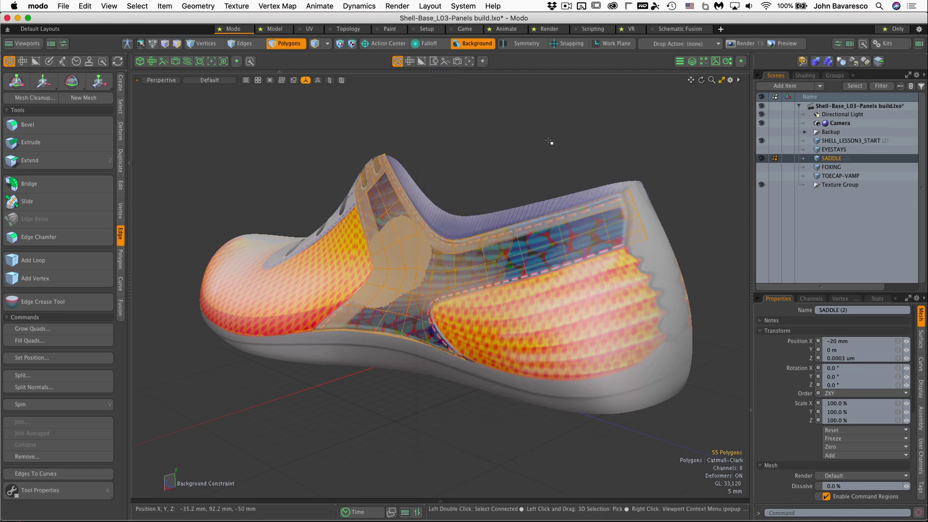
Step: Mirror the SADDLE mesh as an item across to the opposite side of the shoe
alt+drag(426, 309, 500, 303)
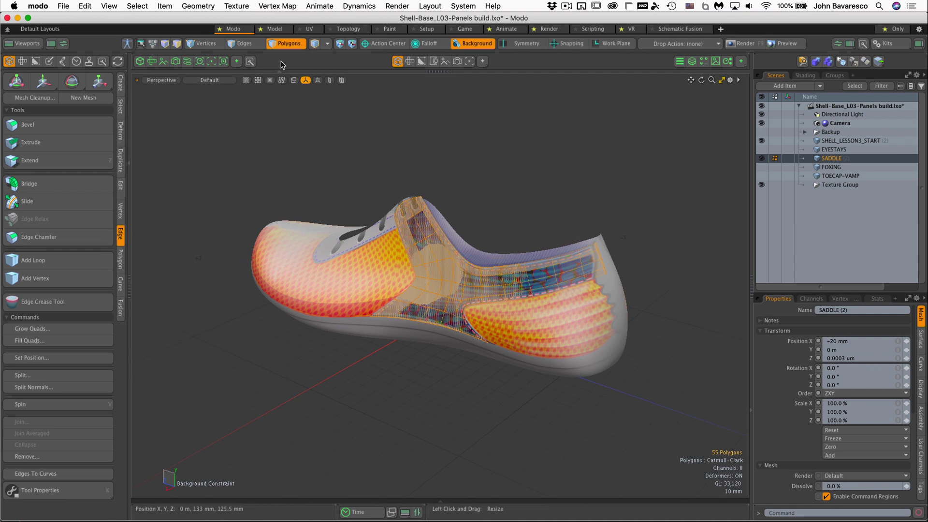
click(285, 44)
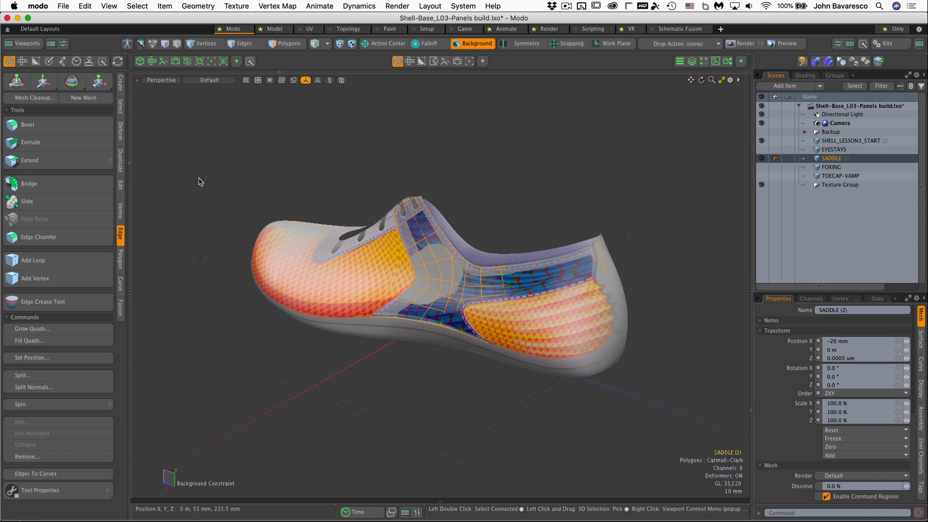
click(121, 162)
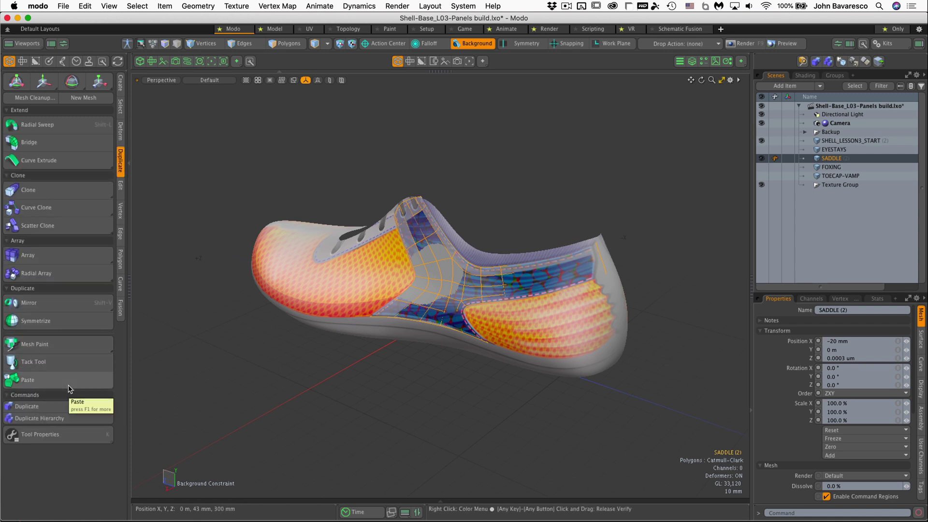
click(29, 303)
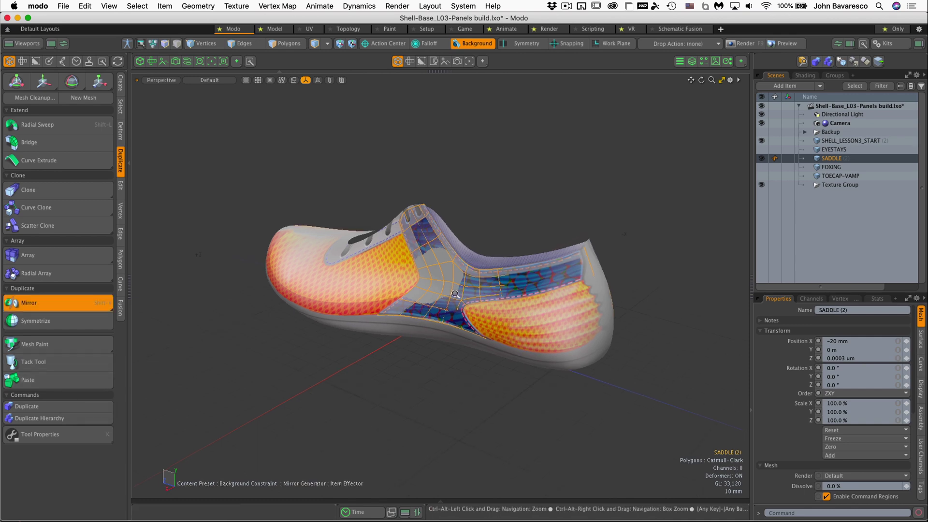
alt+drag(377, 426, 440, 360)
click(478, 271)
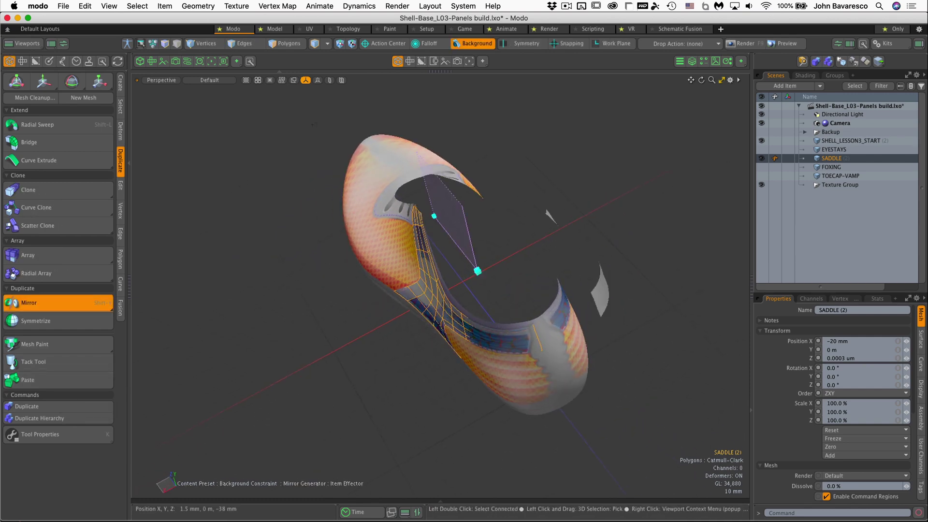
alt+drag(477, 271, 502, 253)
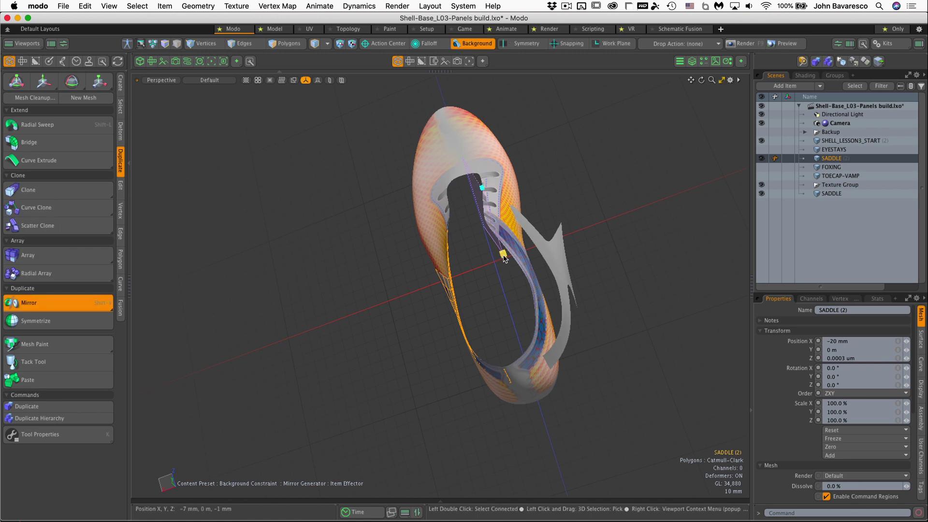
drag(503, 255, 529, 257)
key(space)
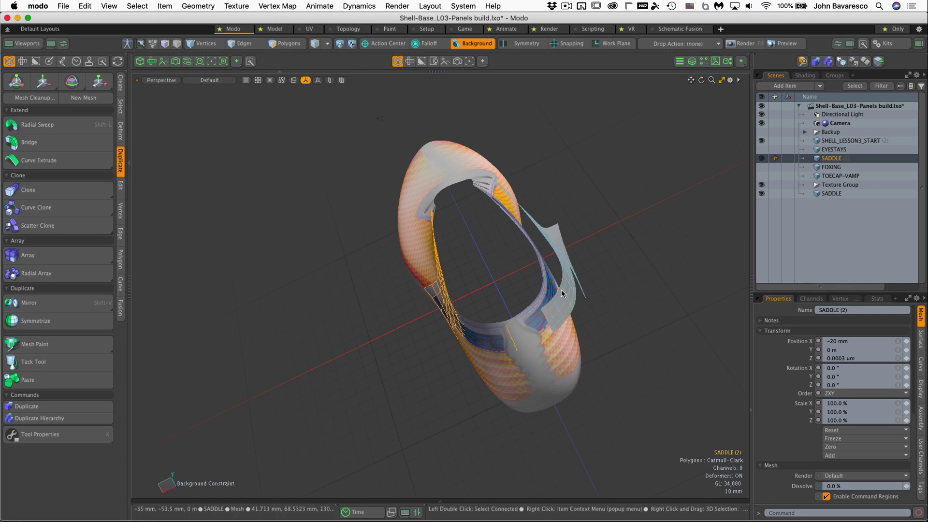
Step: Show the shoe in the Left view and select the mirrored SADDLE mesh
alt+drag(488, 304, 488, 334)
key(ctrl+space)
click(435, 333)
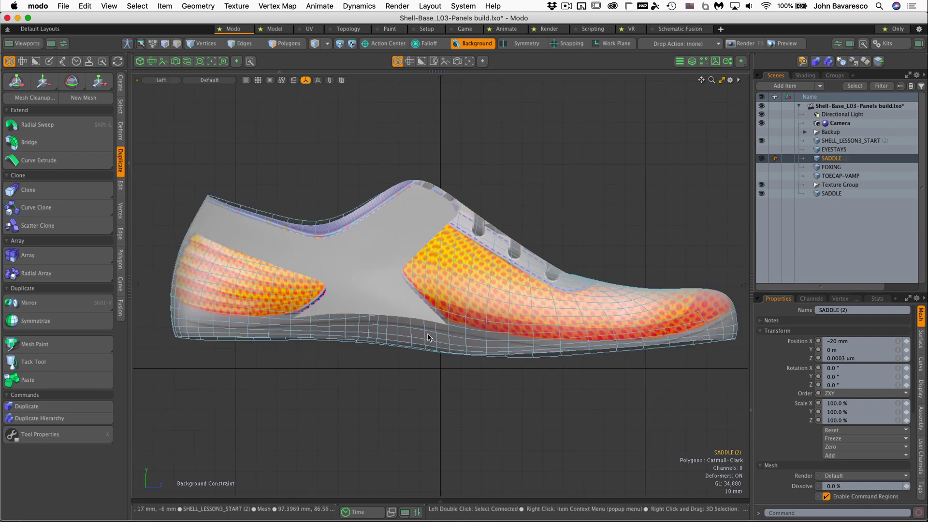
click(377, 274)
ctrl+alt+drag(379, 290, 425, 304)
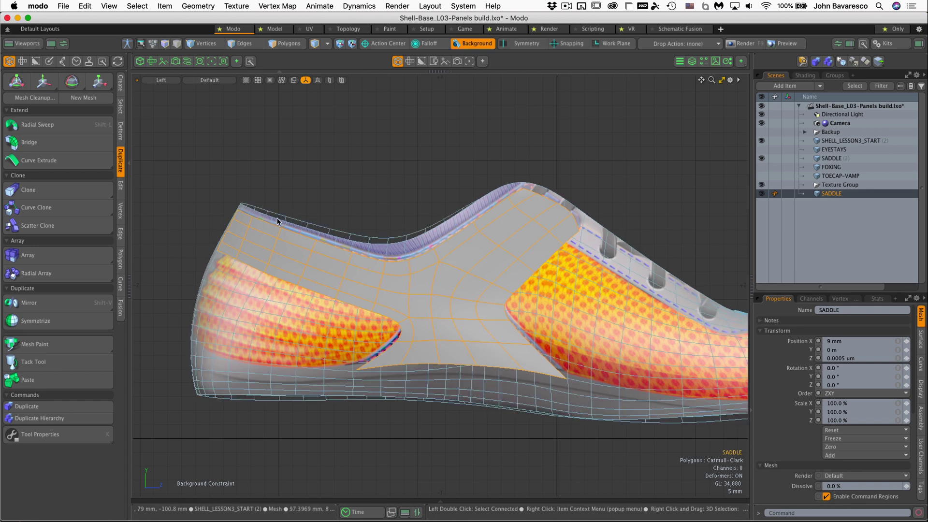
scroll(450, 324, down, 2)
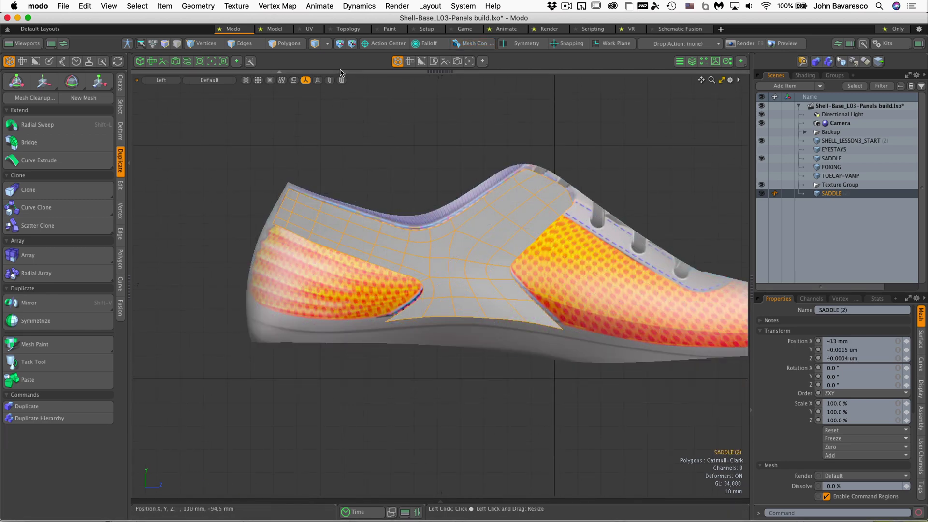
Step: Adjust the mirrored saddle panel's edges around the front tip of the heel patch with Element Move to fit the printed outline
click(288, 43)
ctrl+alt+drag(389, 241, 448, 269)
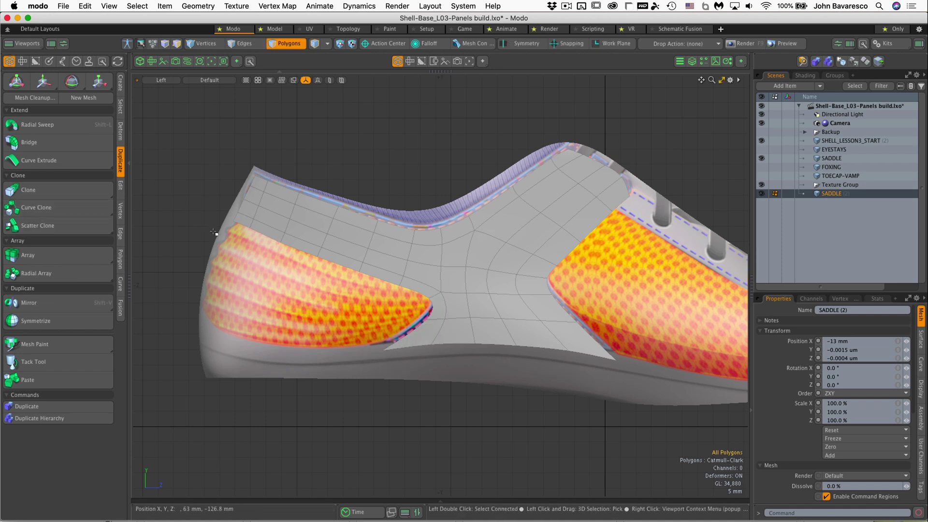
key(t)
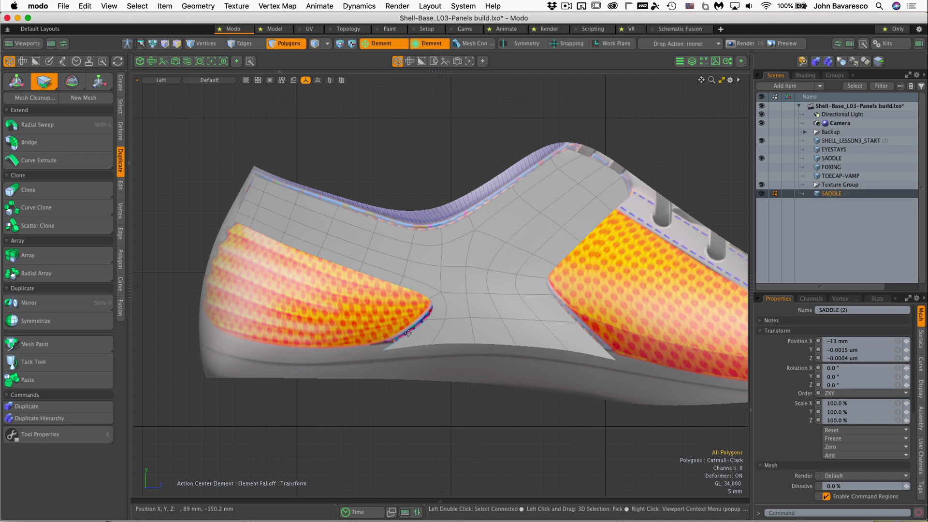
click(408, 333)
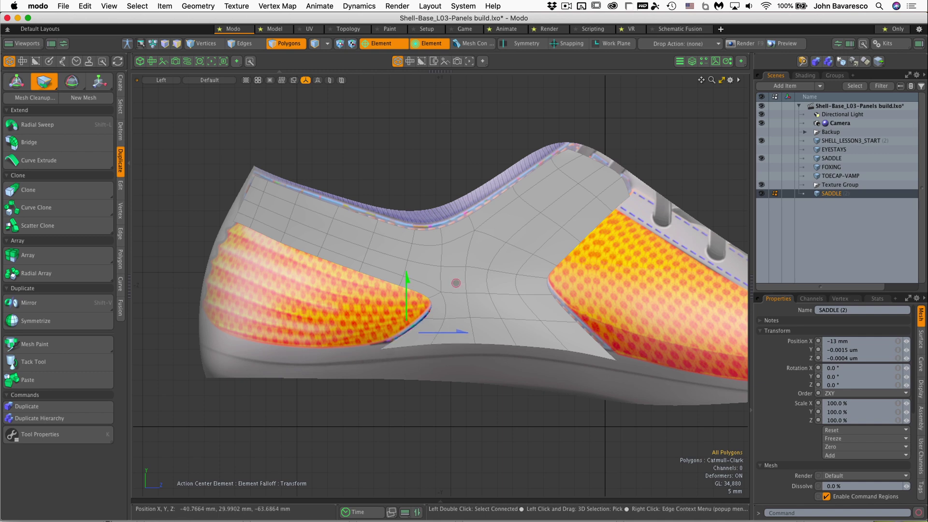
click(430, 298)
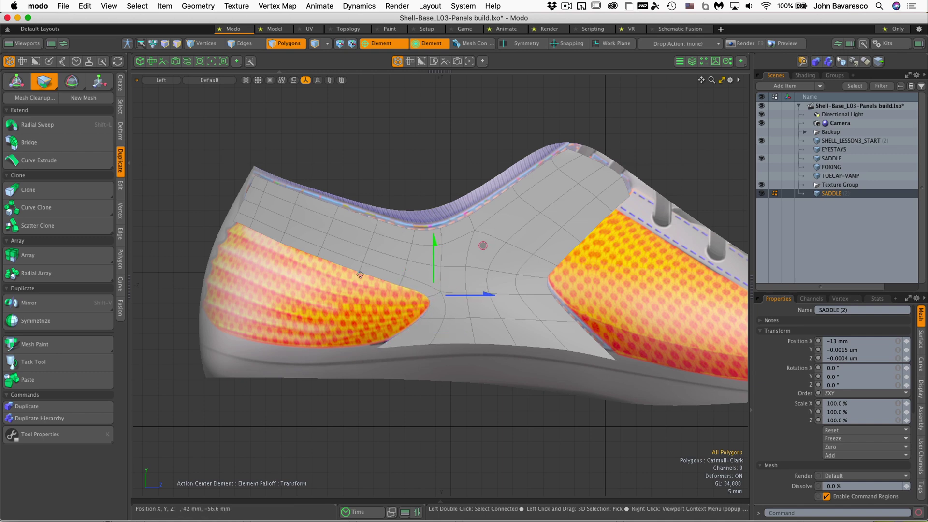
Step: Fit the panel's heel, collar and front edges to the printed outline, with the mesh switched from subdivision to plain faces
click(360, 274)
click(348, 194)
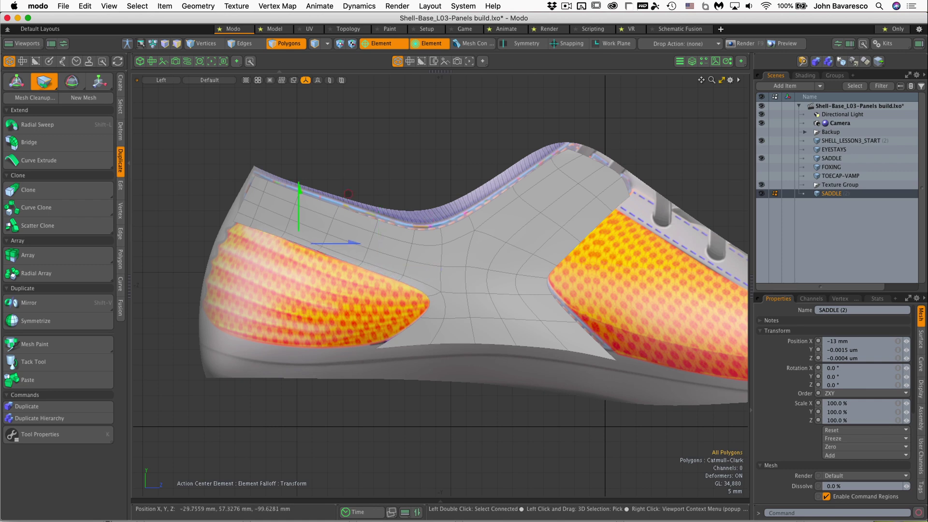
click(290, 166)
key(Tab)
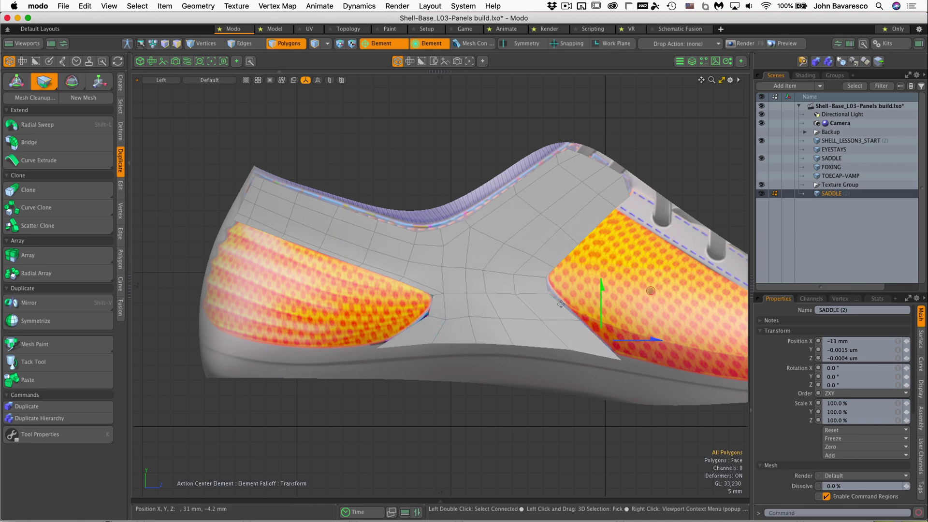
click(617, 257)
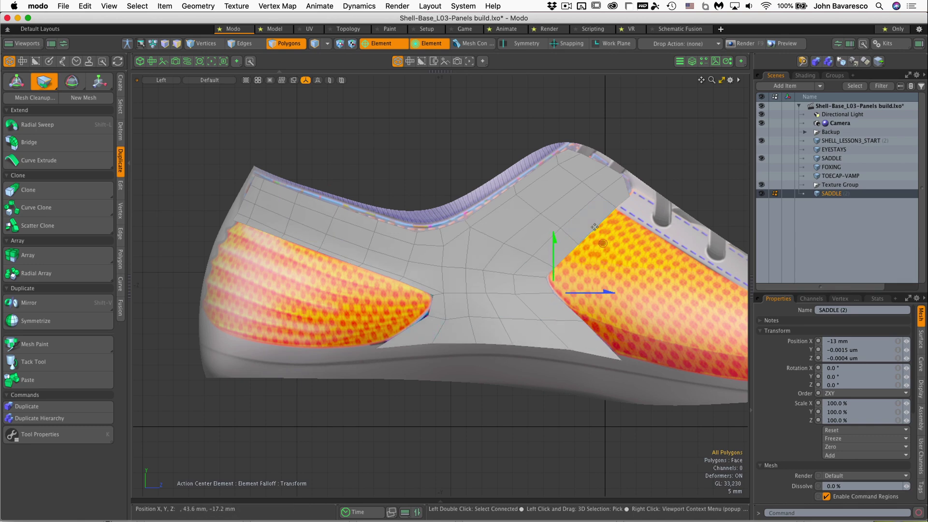
Step: Slide the row of six edges along the lower part of the panel's heel section and clear the edge selection
alt+drag(595, 227, 430, 238)
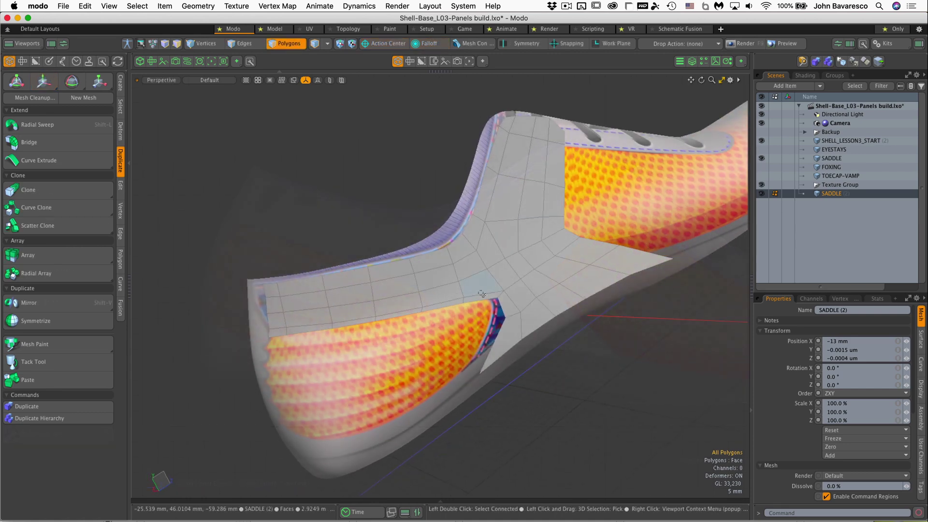
key(2)
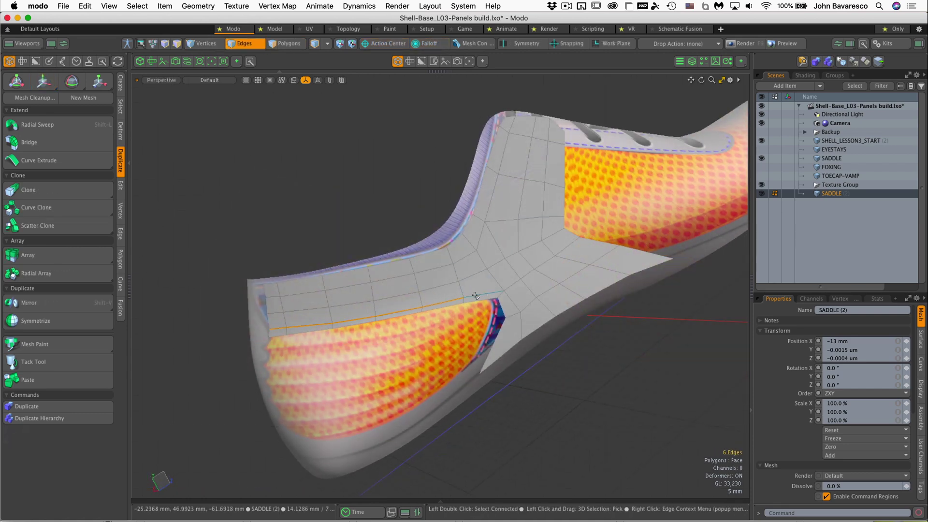
key(alt+s)
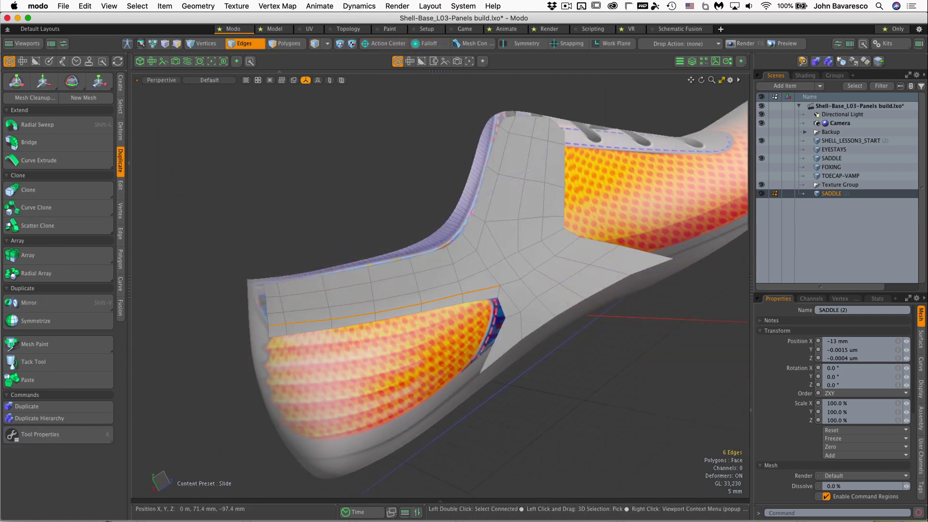
key(space)
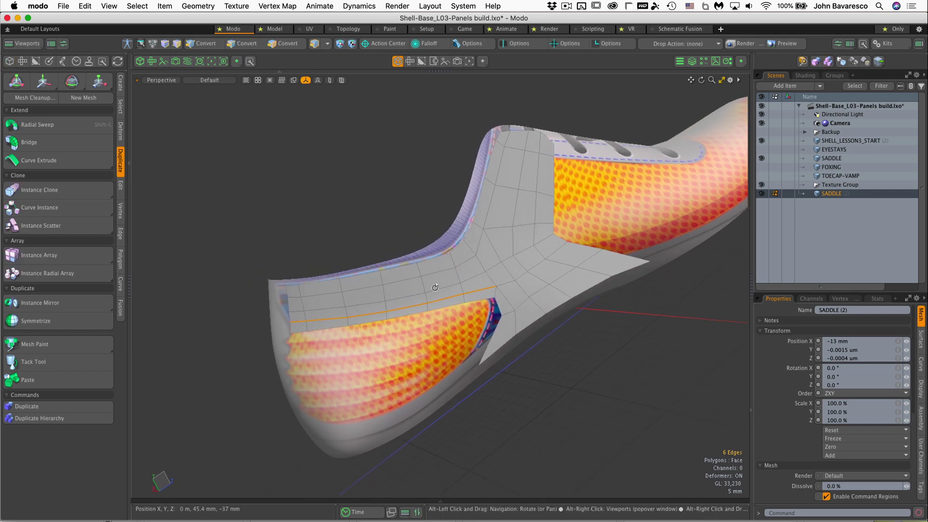
key(3)
alt+drag(359, 210, 356, 294)
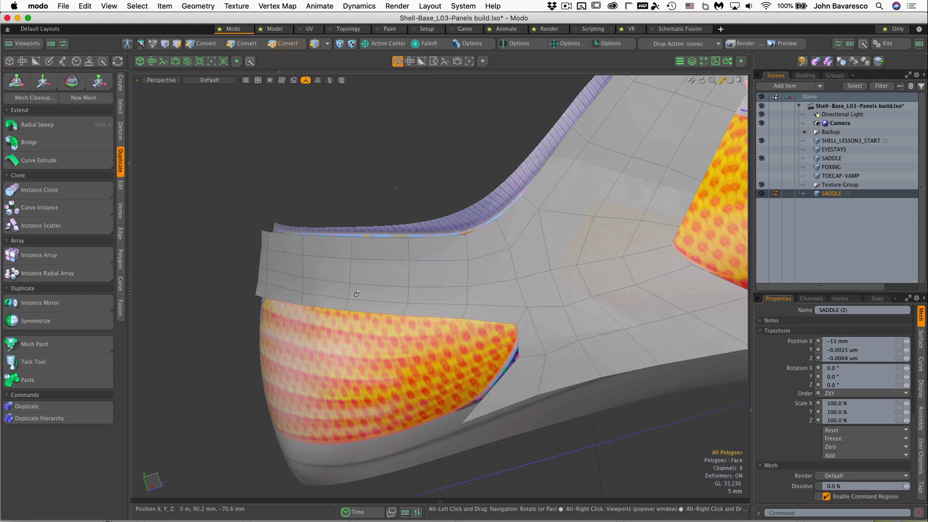
scroll(435, 251, down, 5)
scroll(467, 231, up, 5)
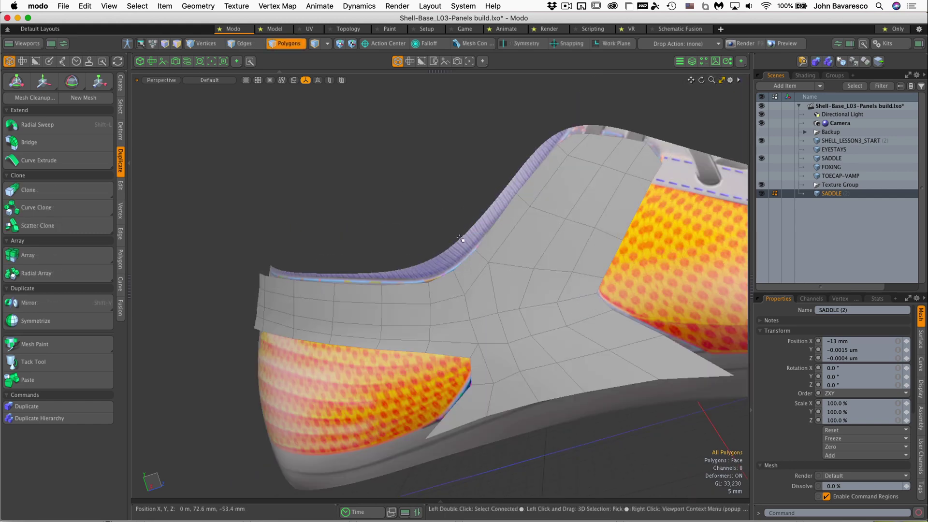
Step: In the Left view, select all connected polygons of the mirrored saddle panel and convert them back to Catmull-Clark subdivision
key(ctrl+space)
click(438, 241)
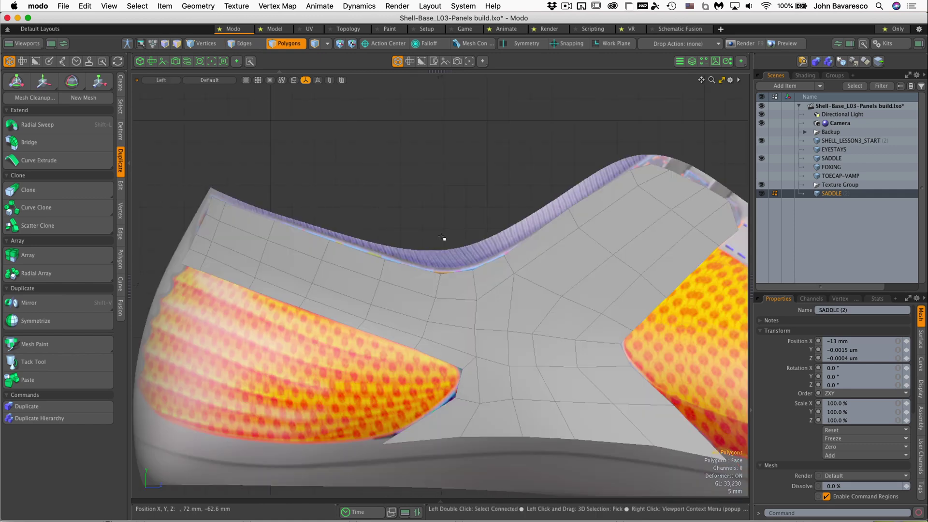
double_click(481, 295)
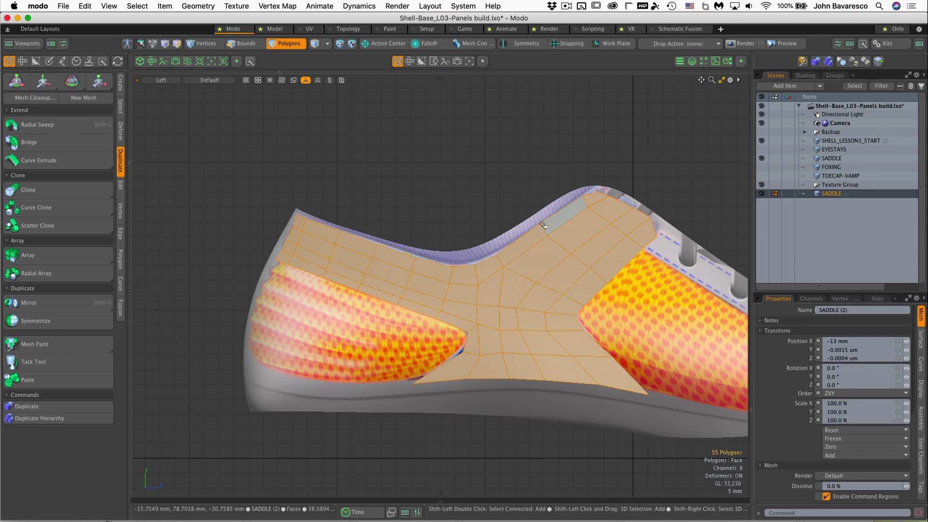
key(Tab)
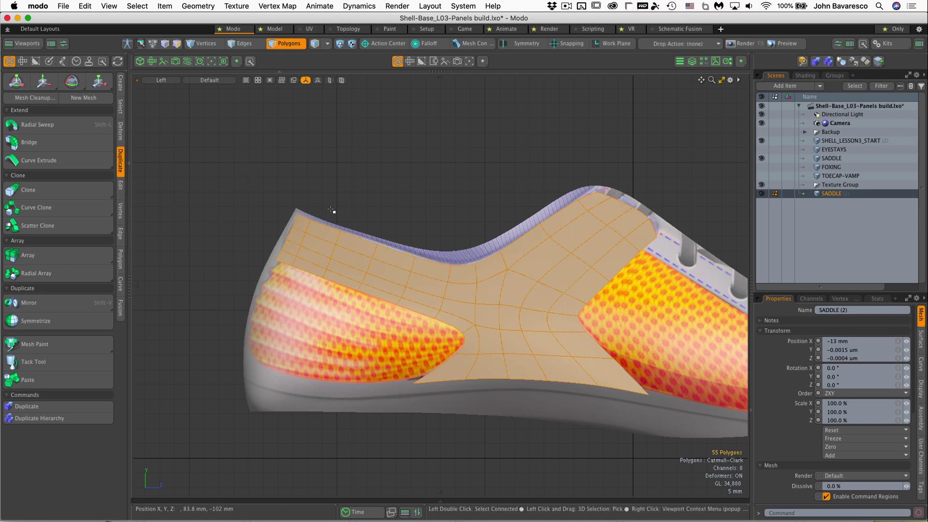
Step: Activate Move with the background constraint, using Screen Axis as the geometry constraint
key(w)
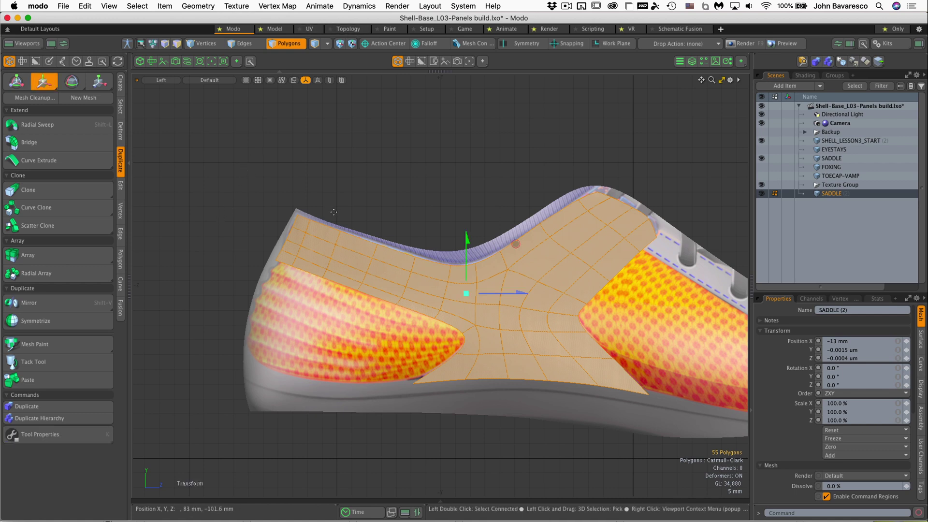
key(ctrl+b)
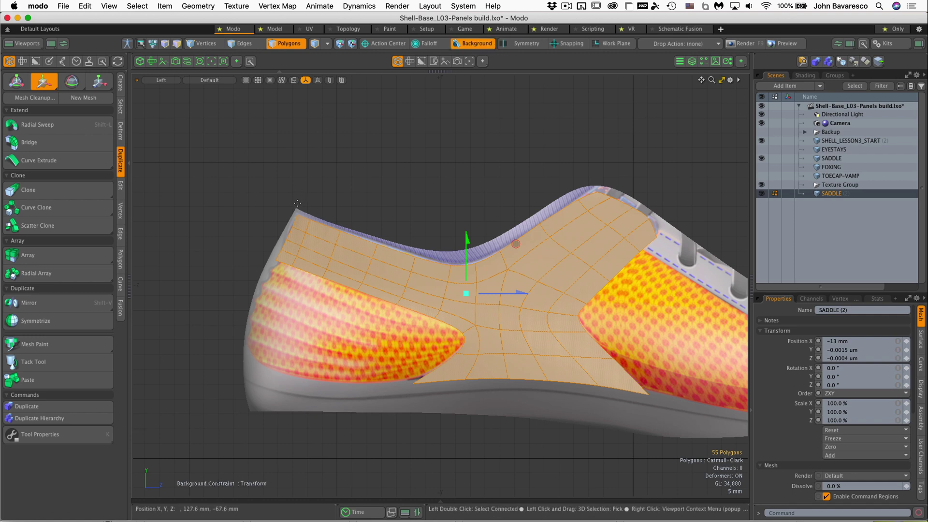
key(k)
drag(270, 117, 152, 115)
click(196, 279)
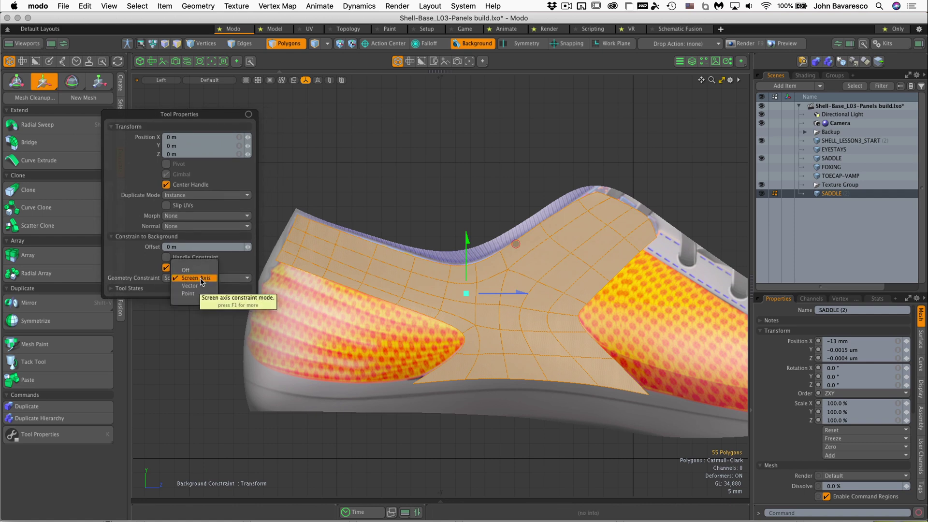
click(202, 281)
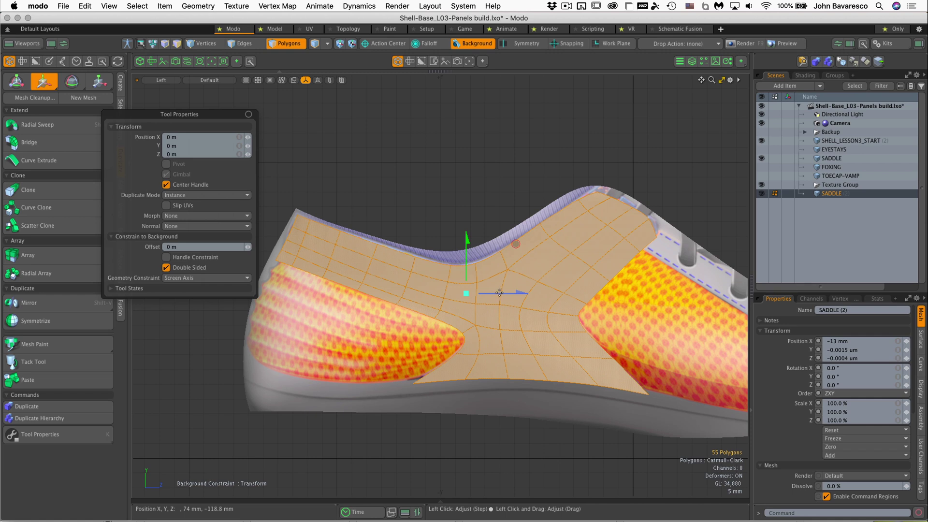
Step: Nudge the selected panel polygons to snap them onto the shoe's surface and finish the move in the Perspective view
click(498, 293)
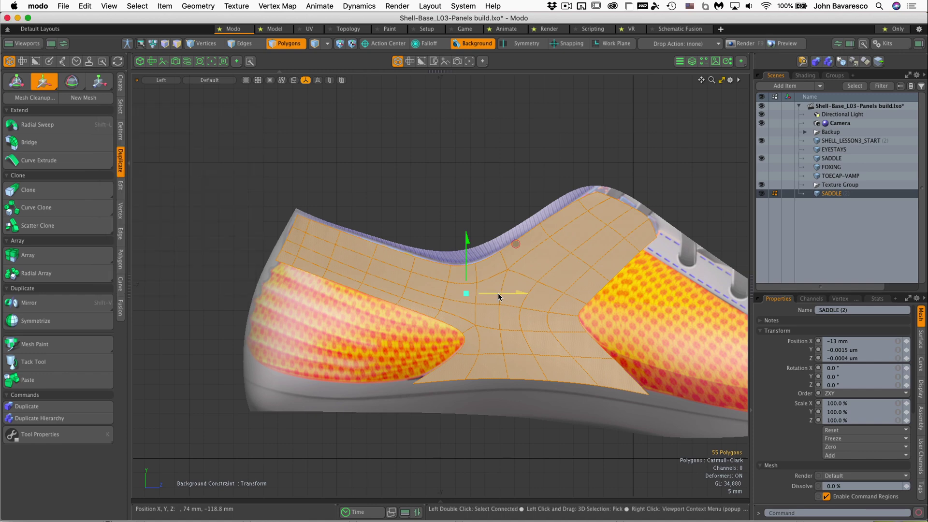
drag(497, 293, 484, 270)
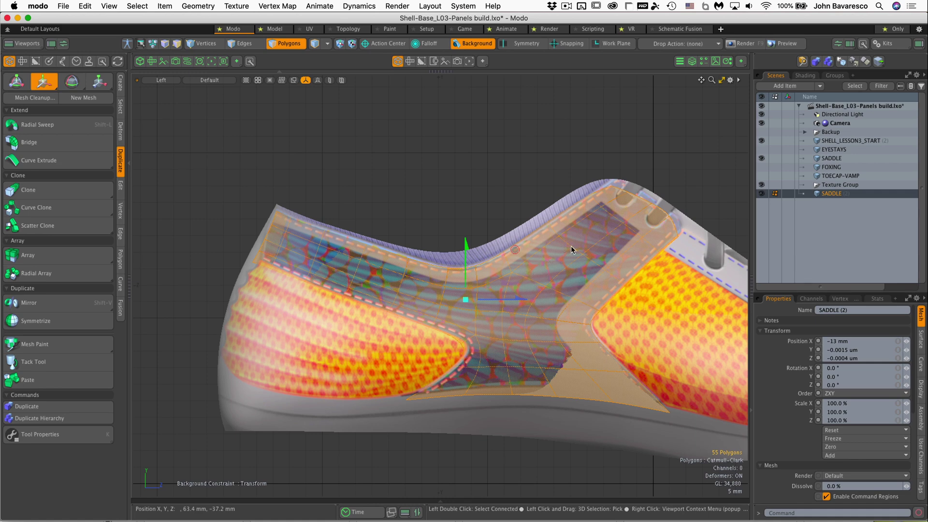
key(ctrl+space)
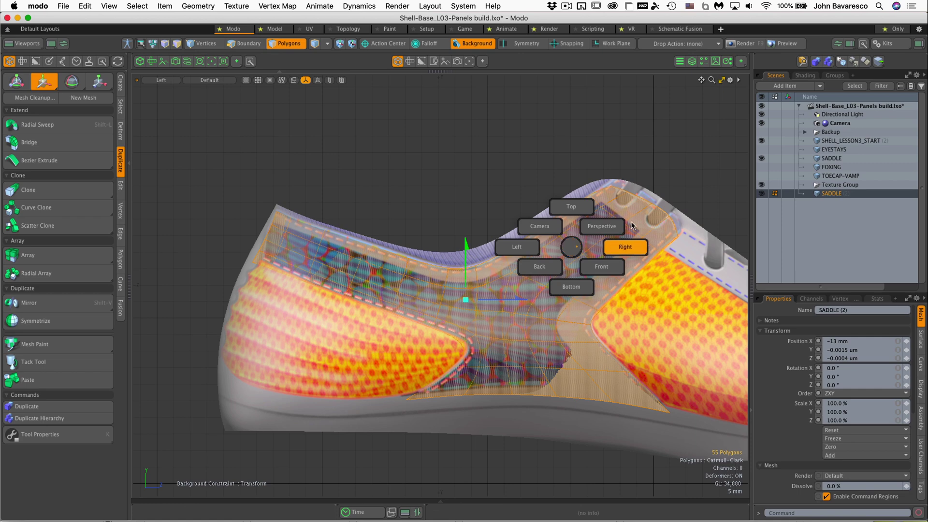
click(601, 226)
alt+drag(556, 270, 426, 298)
key(q)
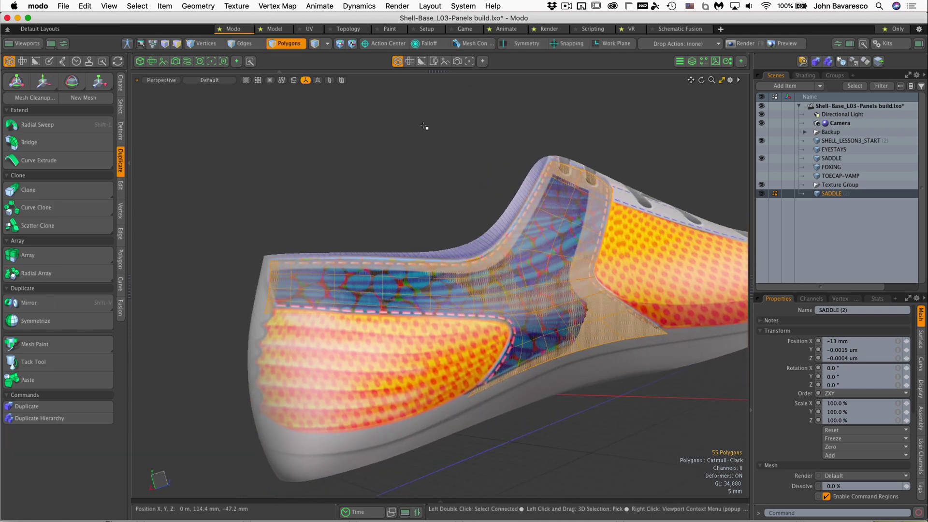
Step: Place the mirrored SADDLE directly below the original SADDLE in the item list and merge both meshes with Transform Compensation
alt+drag(424, 127, 460, 89)
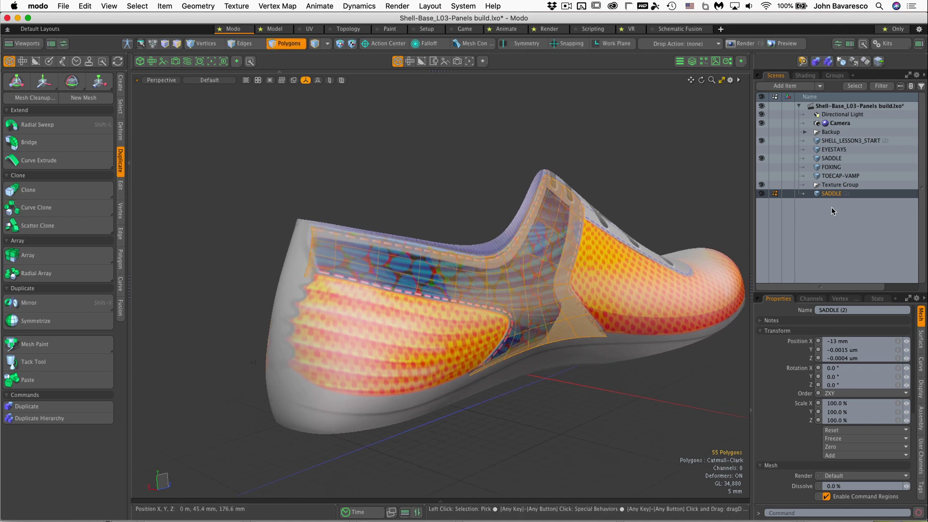
drag(831, 196, 834, 167)
shift+click(831, 158)
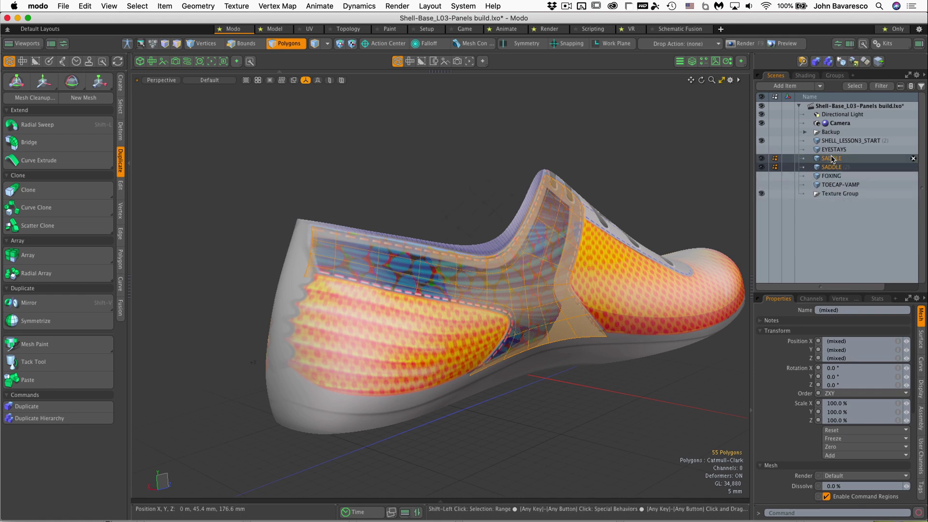
alt+drag(333, 301, 518, 326)
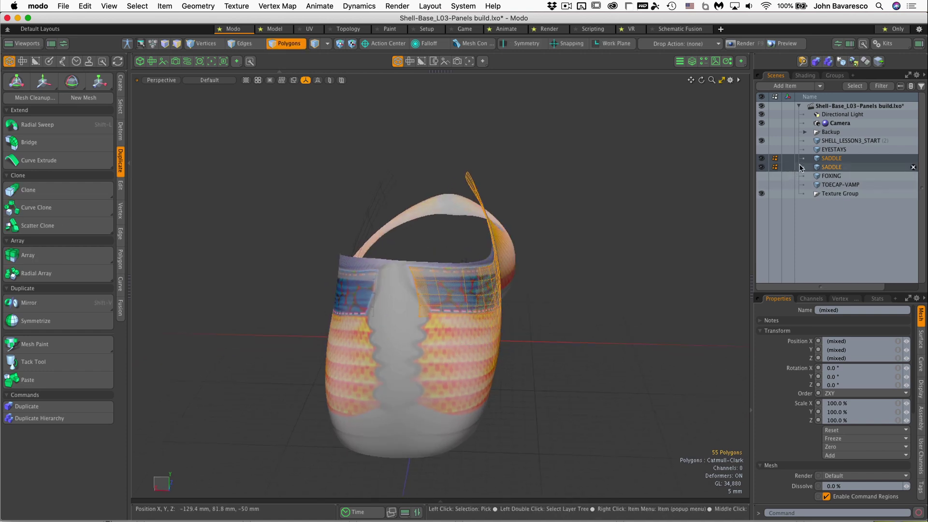
right_click(829, 160)
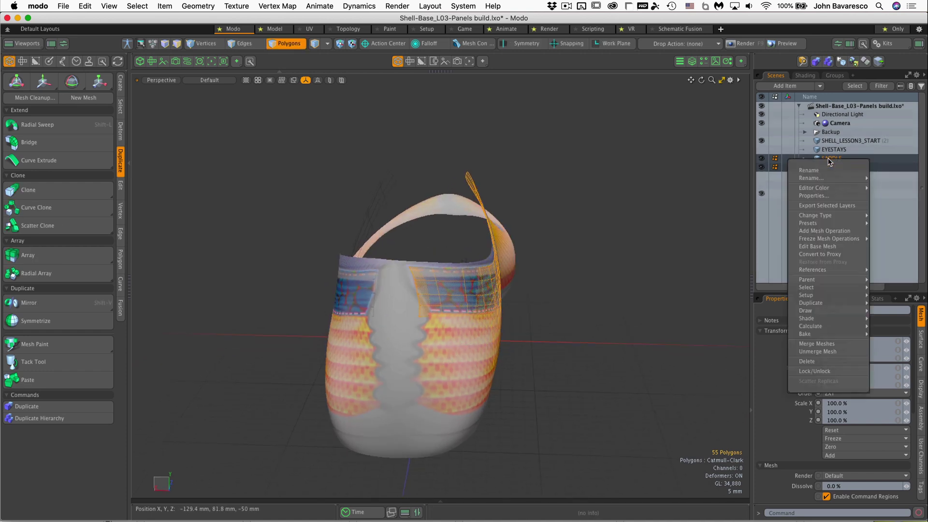
click(829, 344)
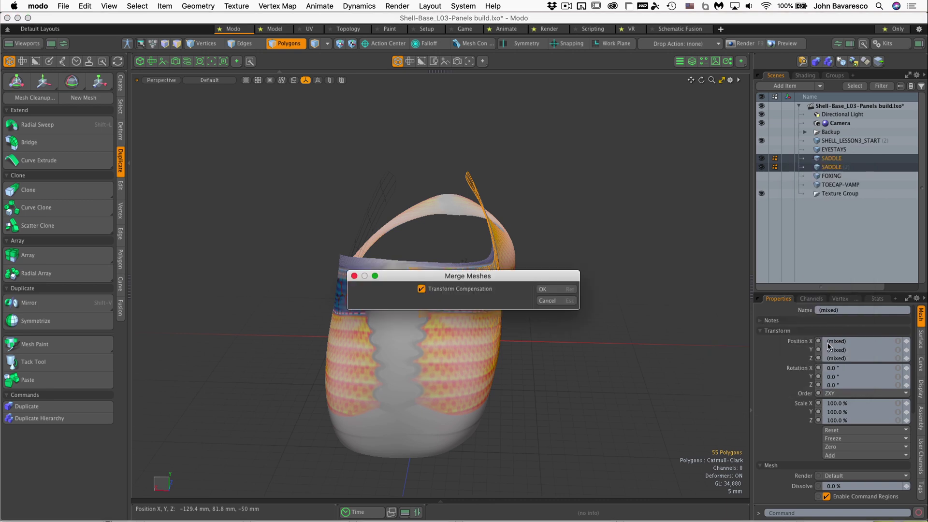
click(556, 290)
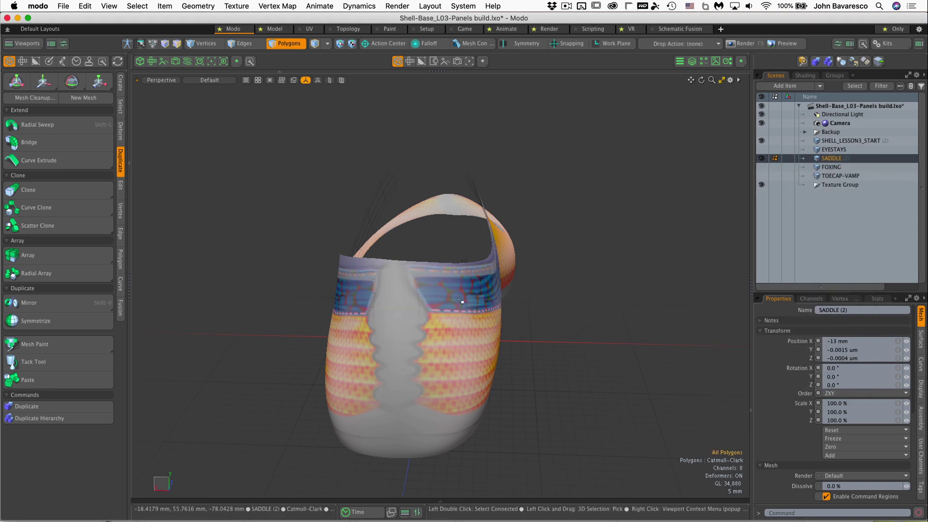
Step: Select all connected polygons of both saddle panels and switch to the Topology layout with the shoe's heel in view
double_click(455, 280)
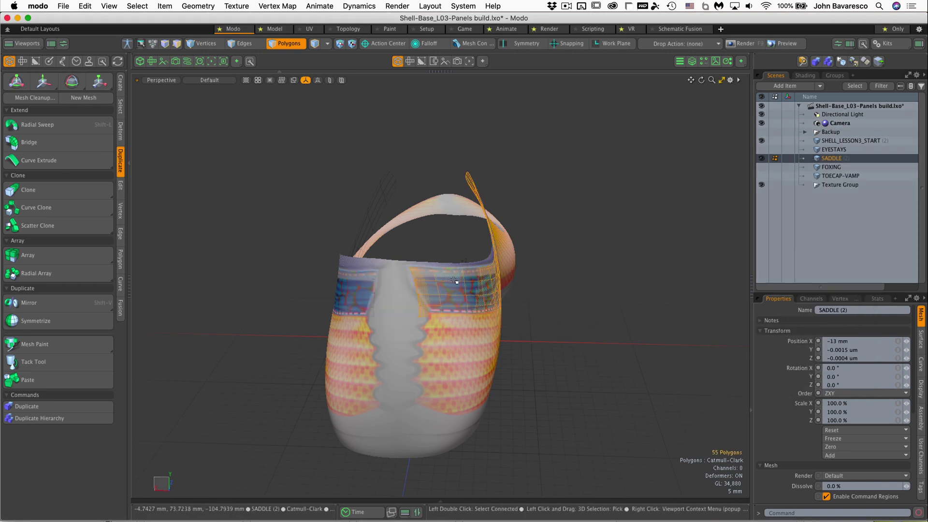
shift+double_click(357, 292)
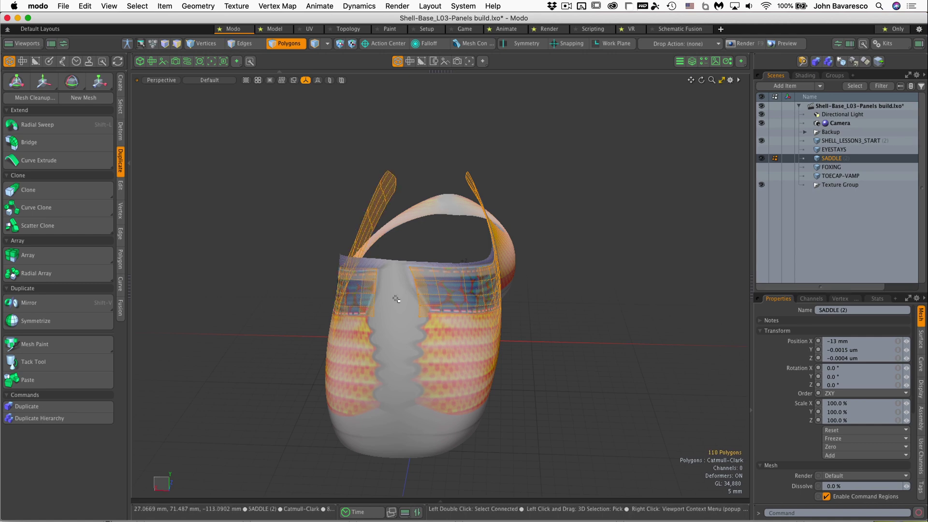
ctrl+alt+drag(358, 292, 486, 275)
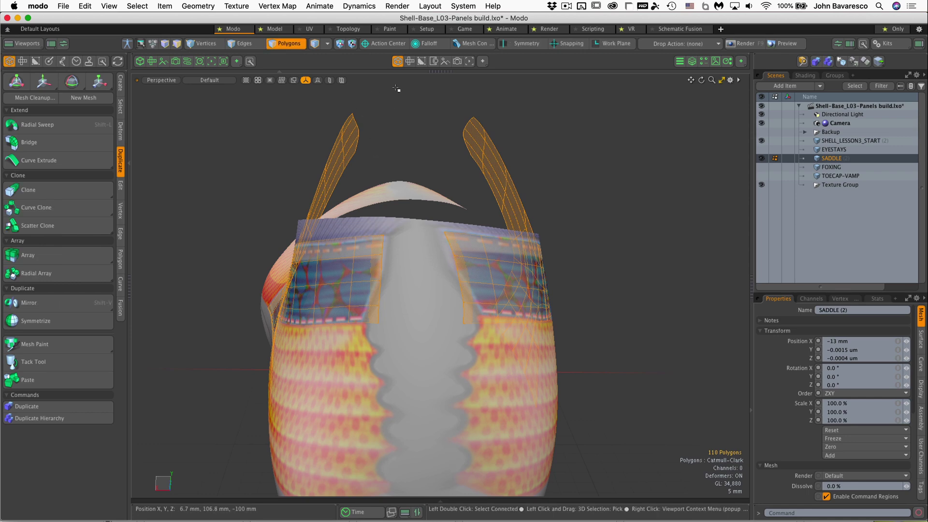
click(349, 30)
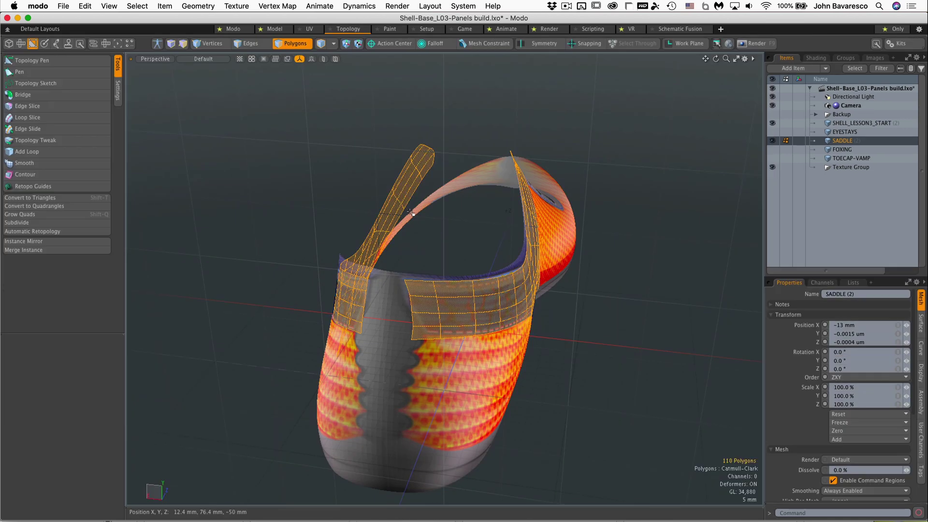
alt+drag(412, 215, 489, 301)
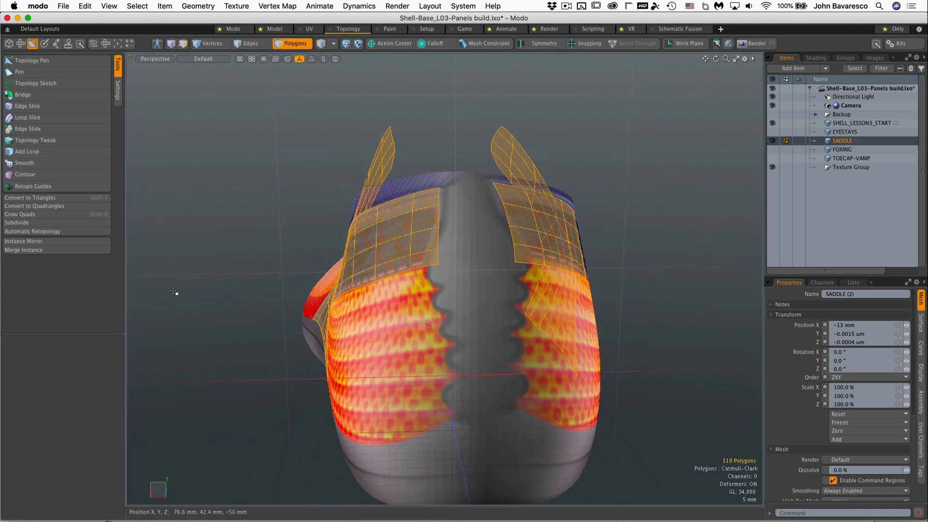
Step: Select the facing end edges of both saddle halves at the heel and bridge them across the gap
click(252, 43)
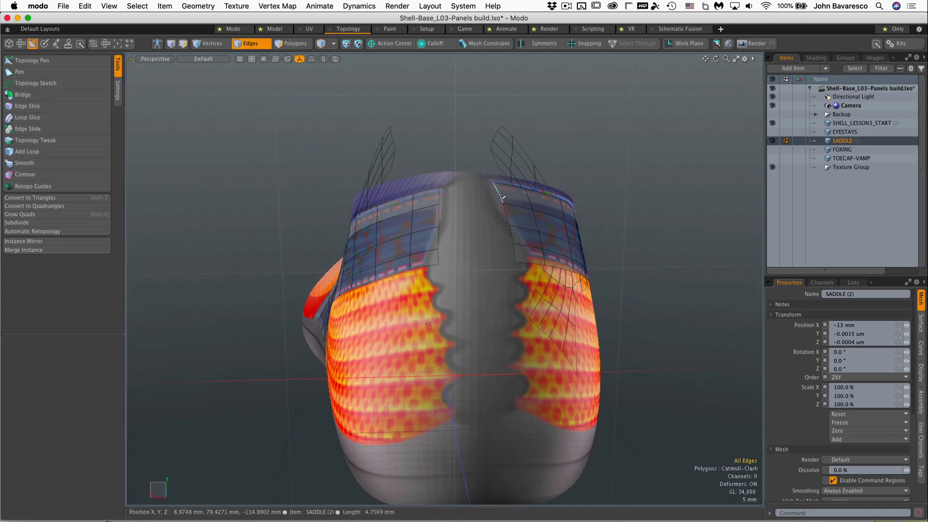
drag(500, 195, 514, 251)
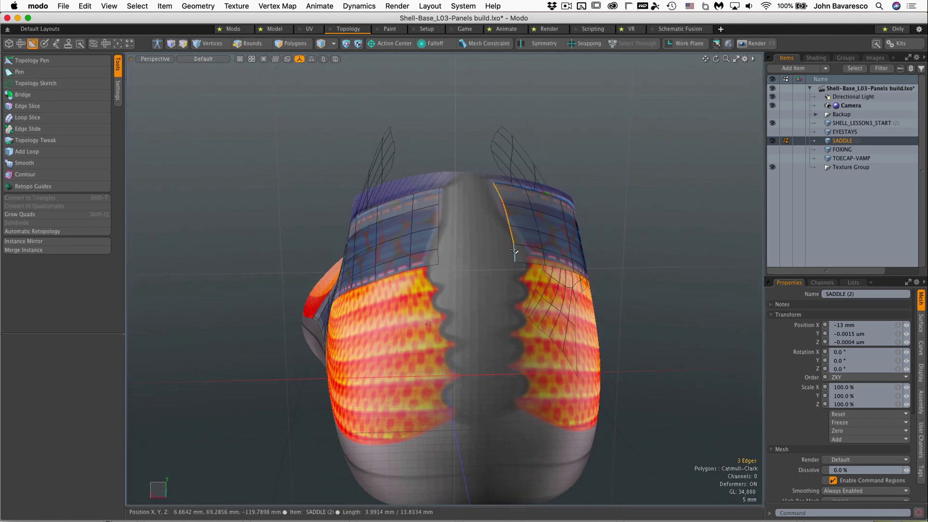
shift+drag(439, 189, 437, 259)
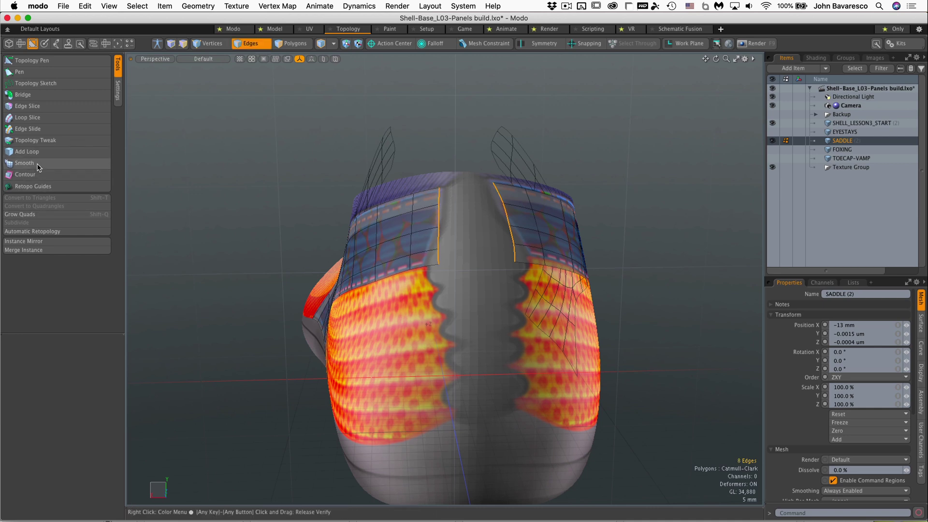
click(37, 95)
click(481, 237)
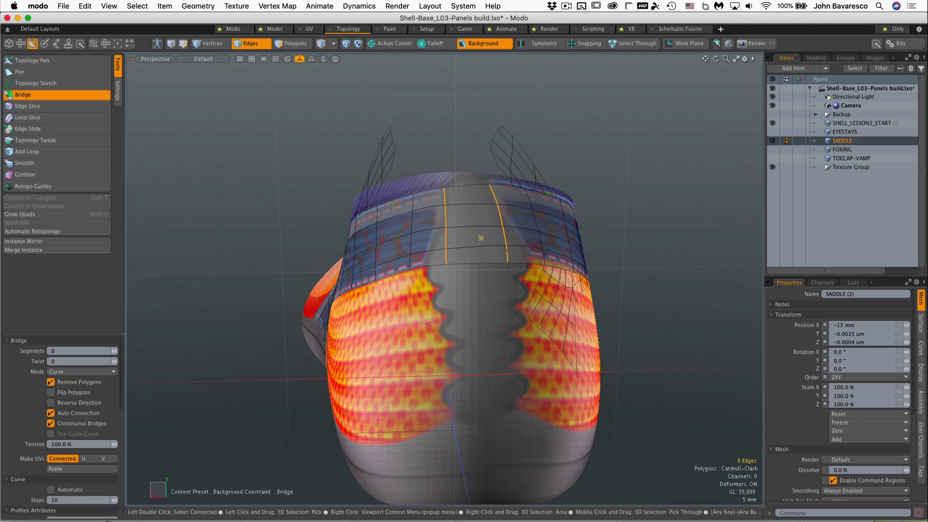
Step: With the Topology Pen, add a middle edge loop to the heel bridge and spread its two side edges slightly outward
mouse_move(495, 238)
alt+mouse_down()
mouse_move(498, 298)
mouse_move(503, 248)
mouse_move(401, 242)
mouse_move(423, 236)
mouse_move(494, 255)
alt+mouse_up()
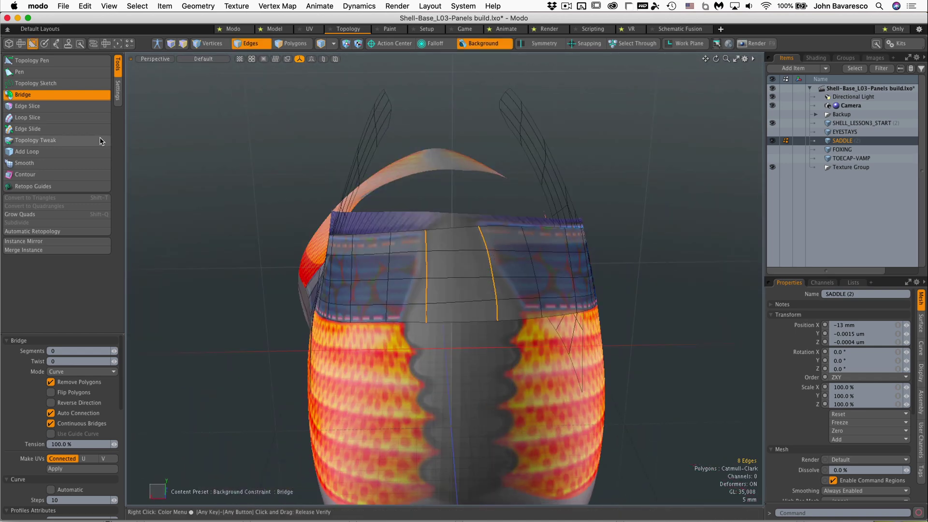
click(68, 61)
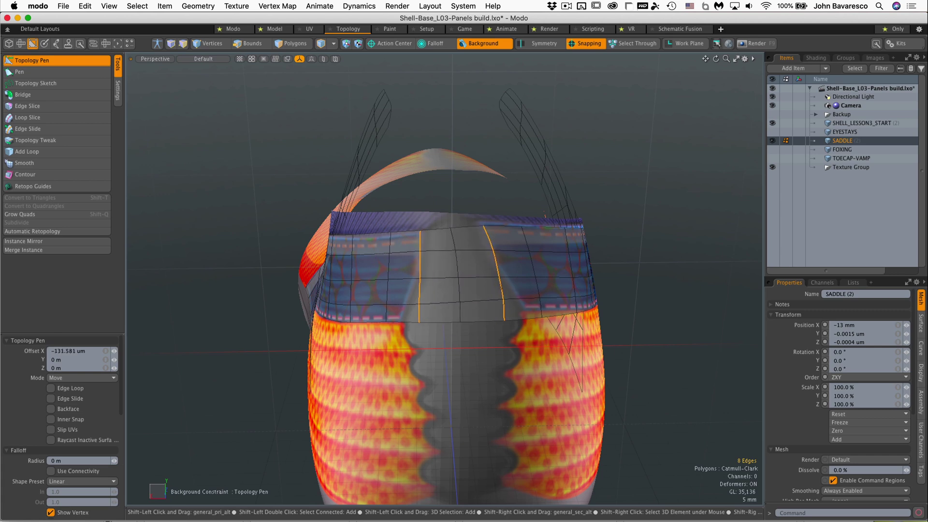
alt+drag(430, 251, 530, 193)
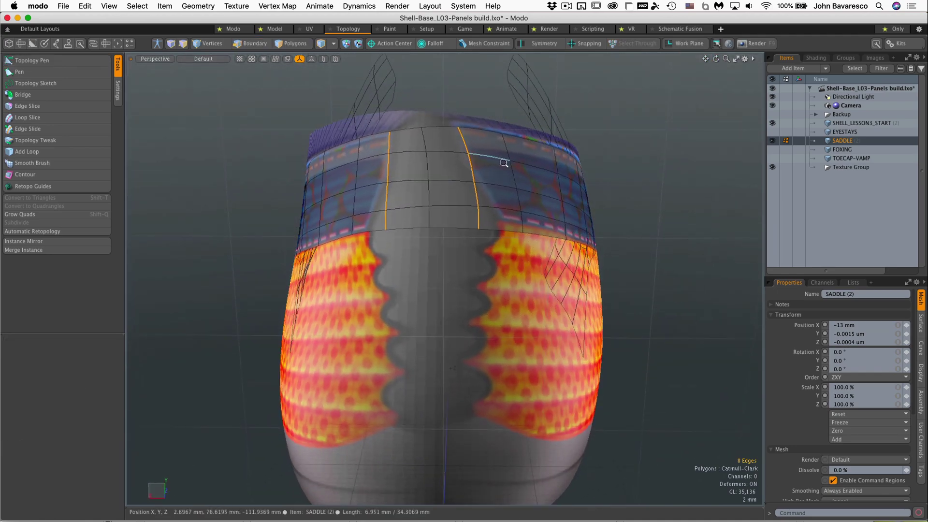
Step: Make the FOXING mesh visible and select it to examine its panel on the shoe
alt+drag(504, 163, 564, 227)
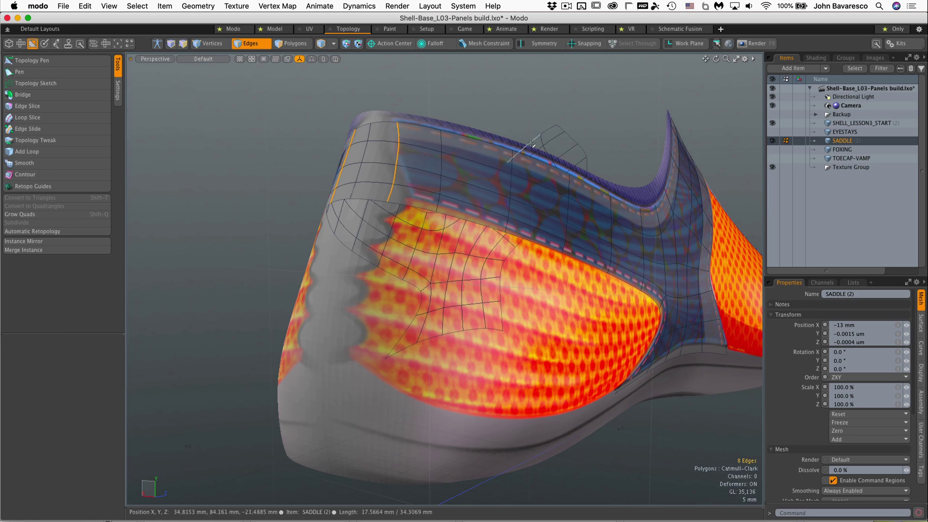
alt+drag(531, 143, 455, 321)
scroll(590, 256, down, 5)
scroll(570, 227, down, 3)
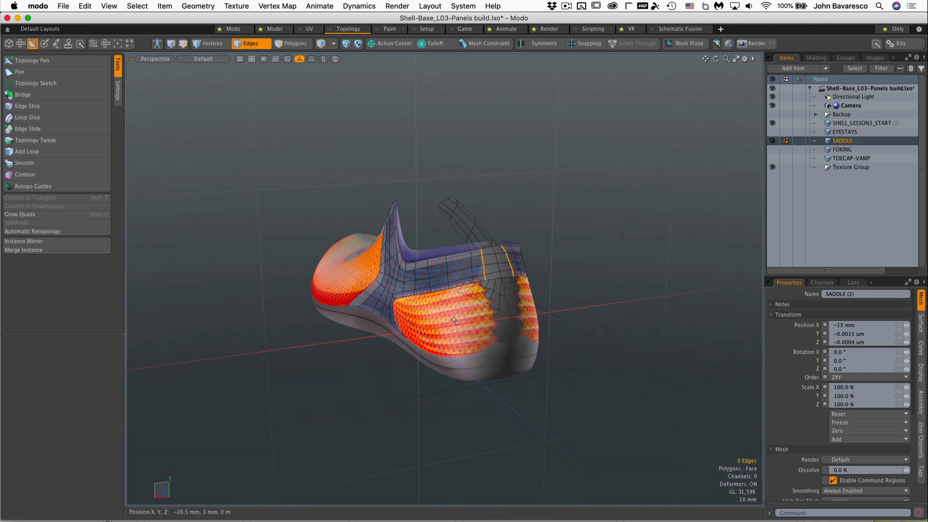
click(773, 149)
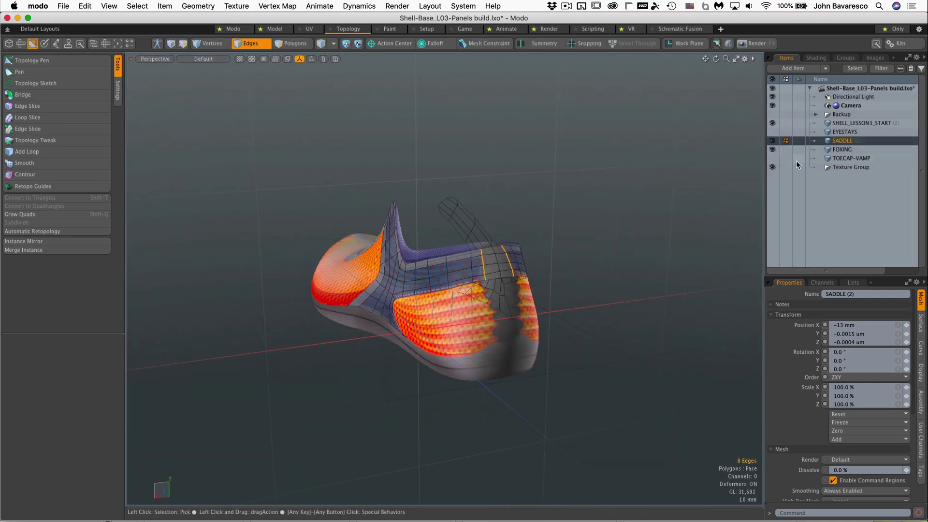
click(846, 149)
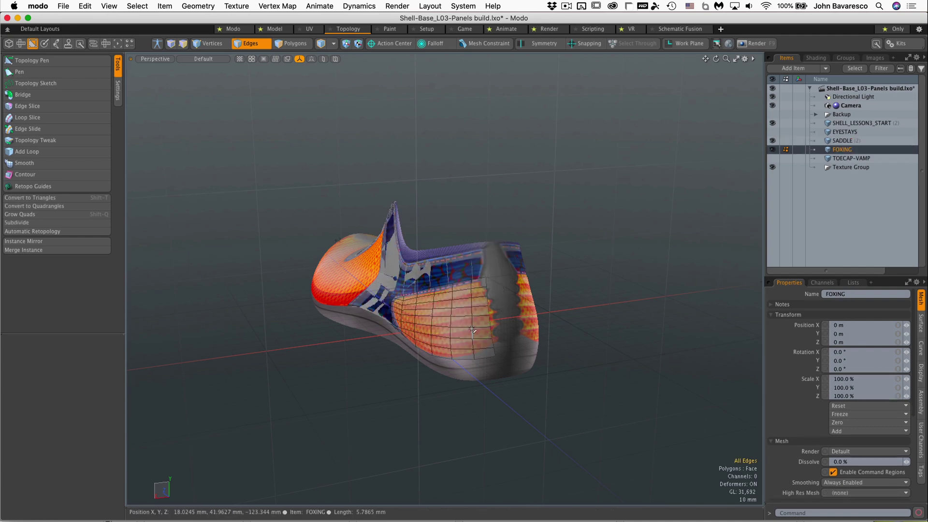
alt+drag(473, 330, 428, 352)
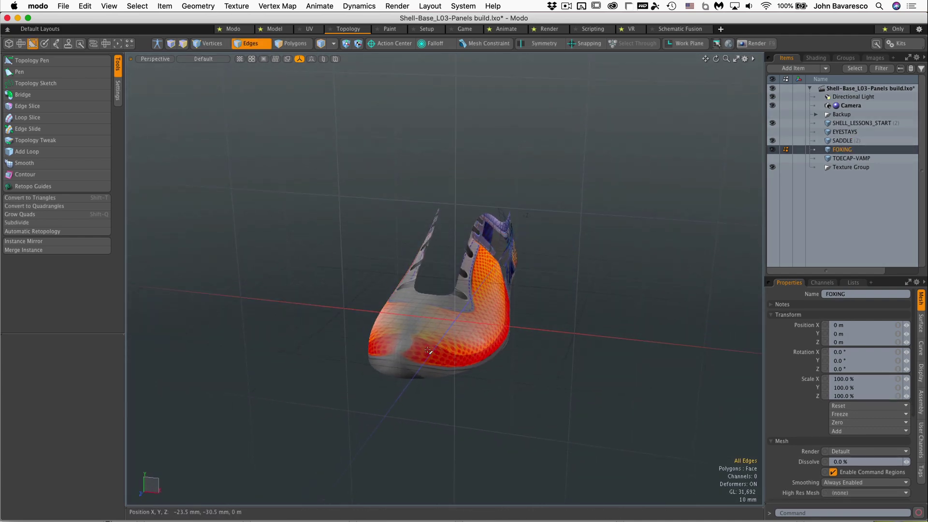
Step: Select the TOECAP-VAMP mesh and examine its panel around the shoe's toe
click(850, 160)
click(448, 363)
alt+drag(548, 363, 447, 369)
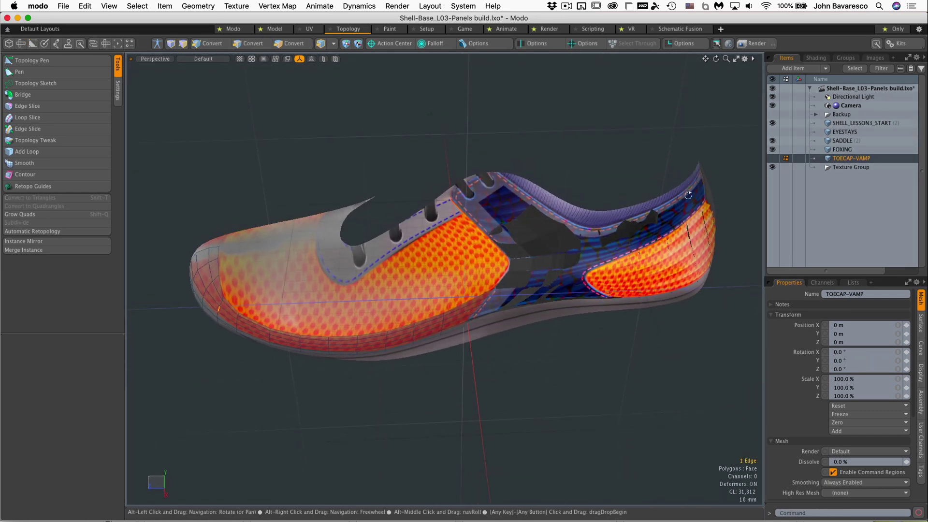
Step: Select the EYESTAYS mesh and switch to polygon selection for its panel along the lace opening
click(844, 132)
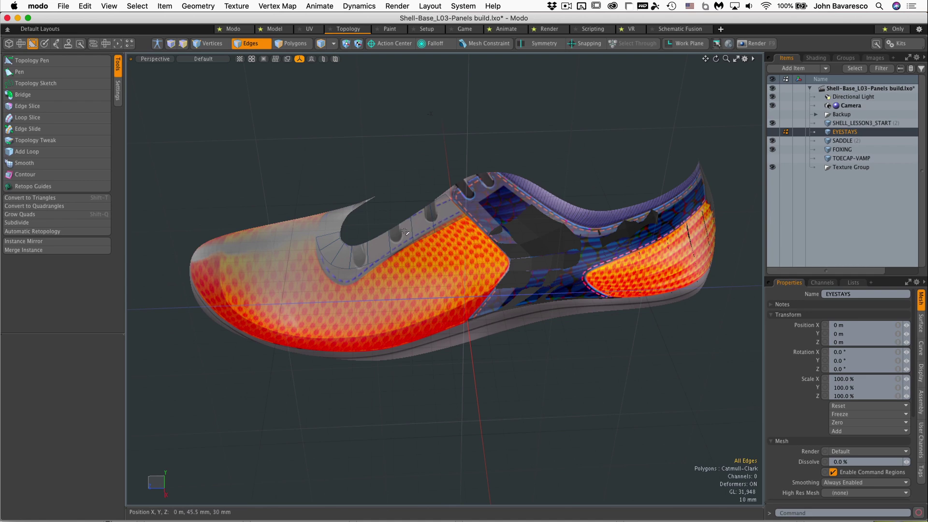
alt+drag(405, 232, 475, 245)
scroll(465, 329, up, 5)
key(3)
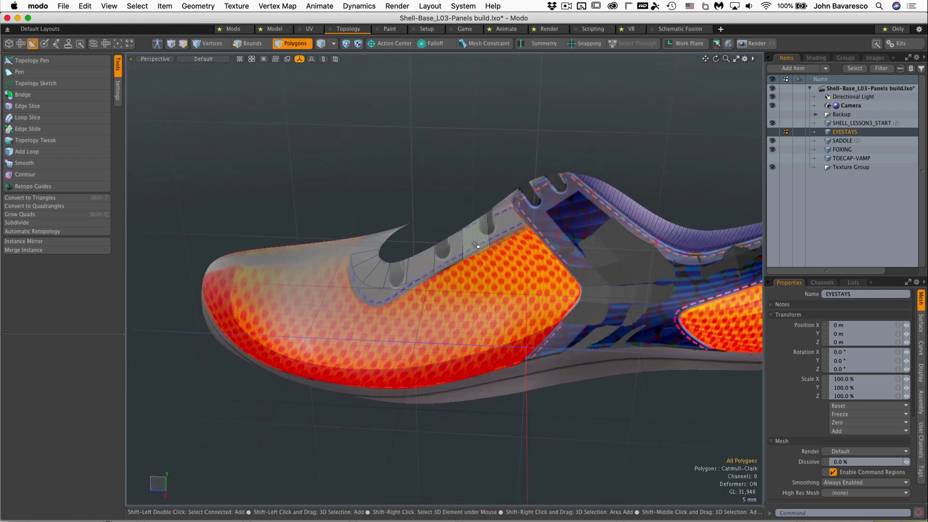